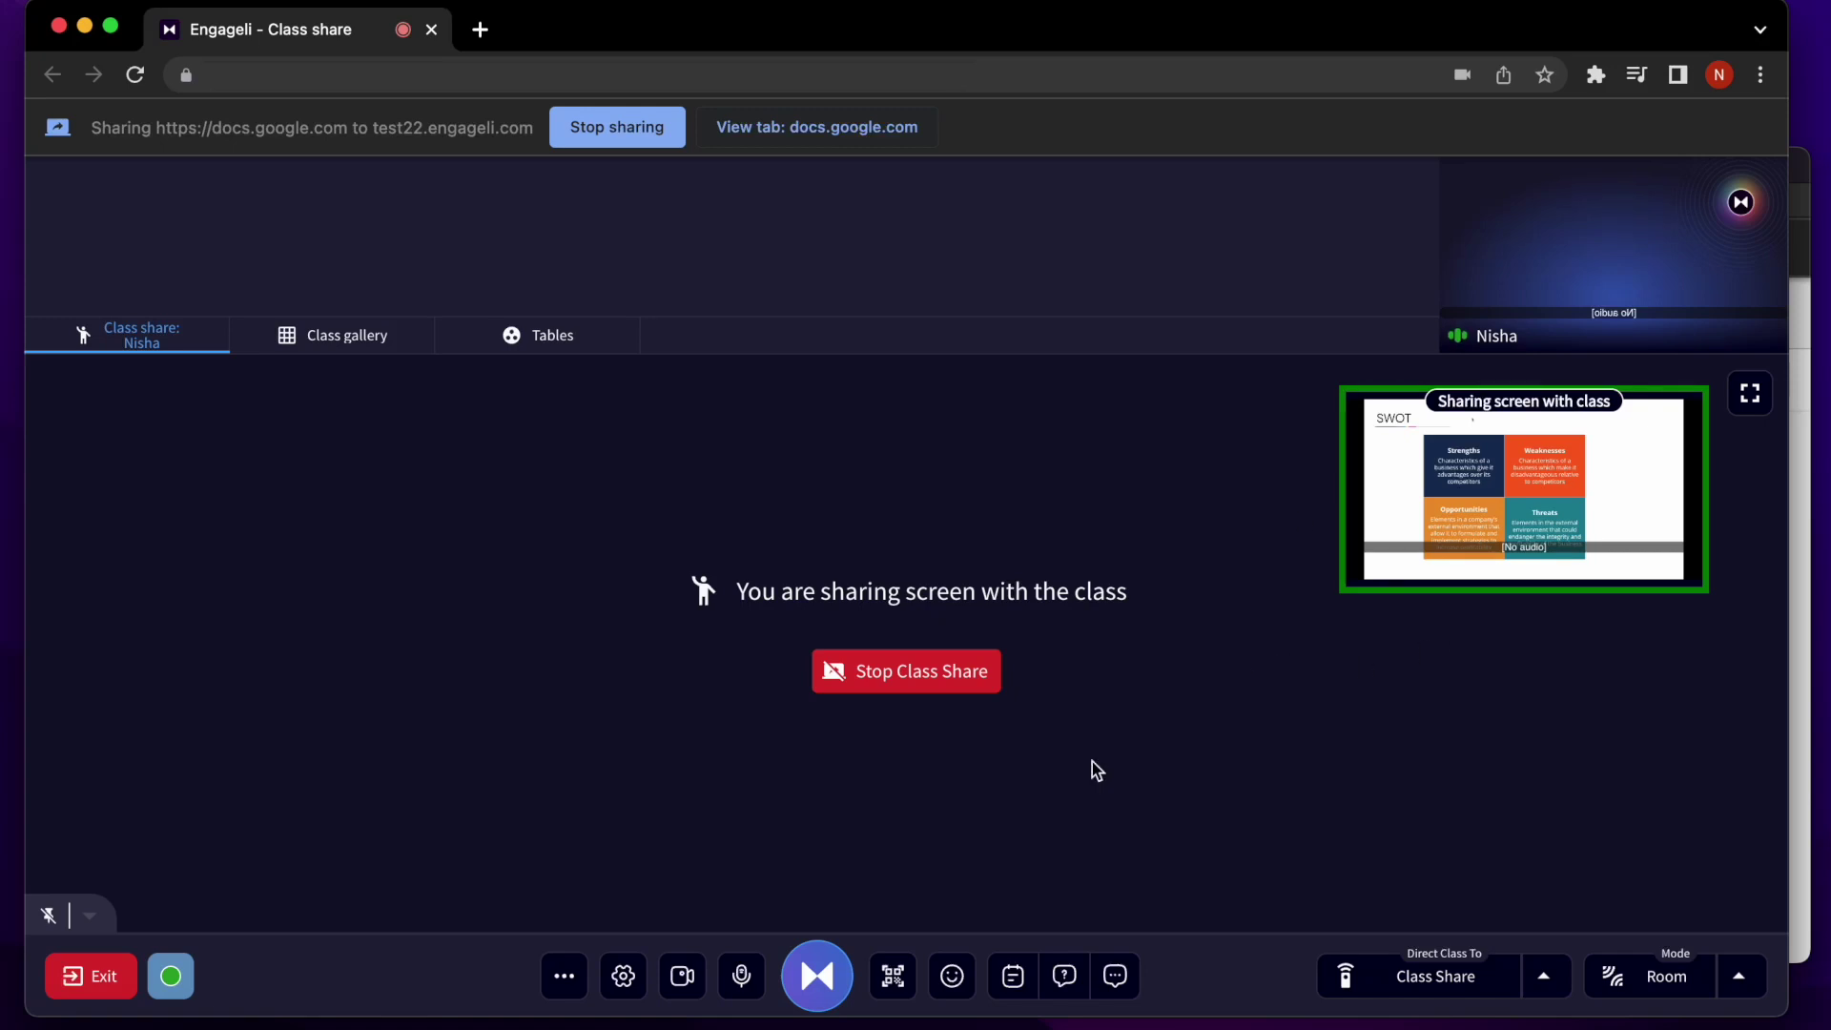
Paste the Starbucks SWOT Analysis YouTube link into Video Clips and play it unmuted for the class
left_click(817, 977)
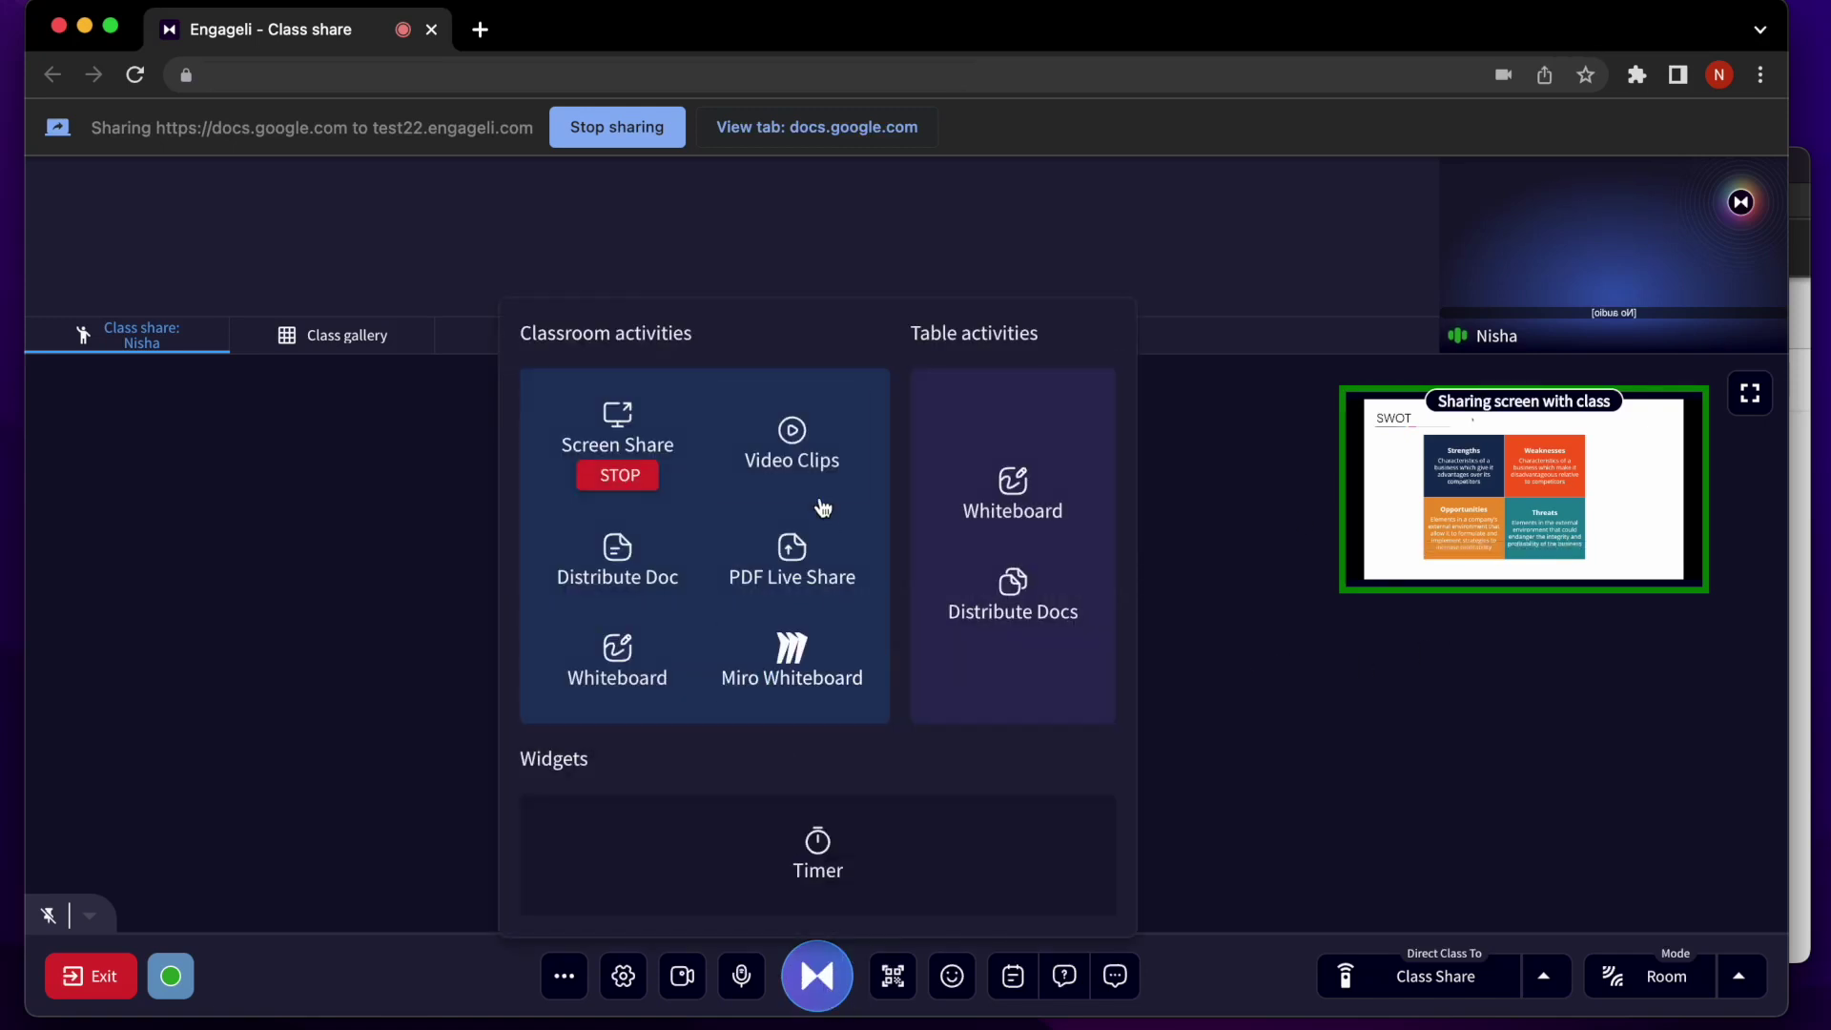
left_click(811, 472)
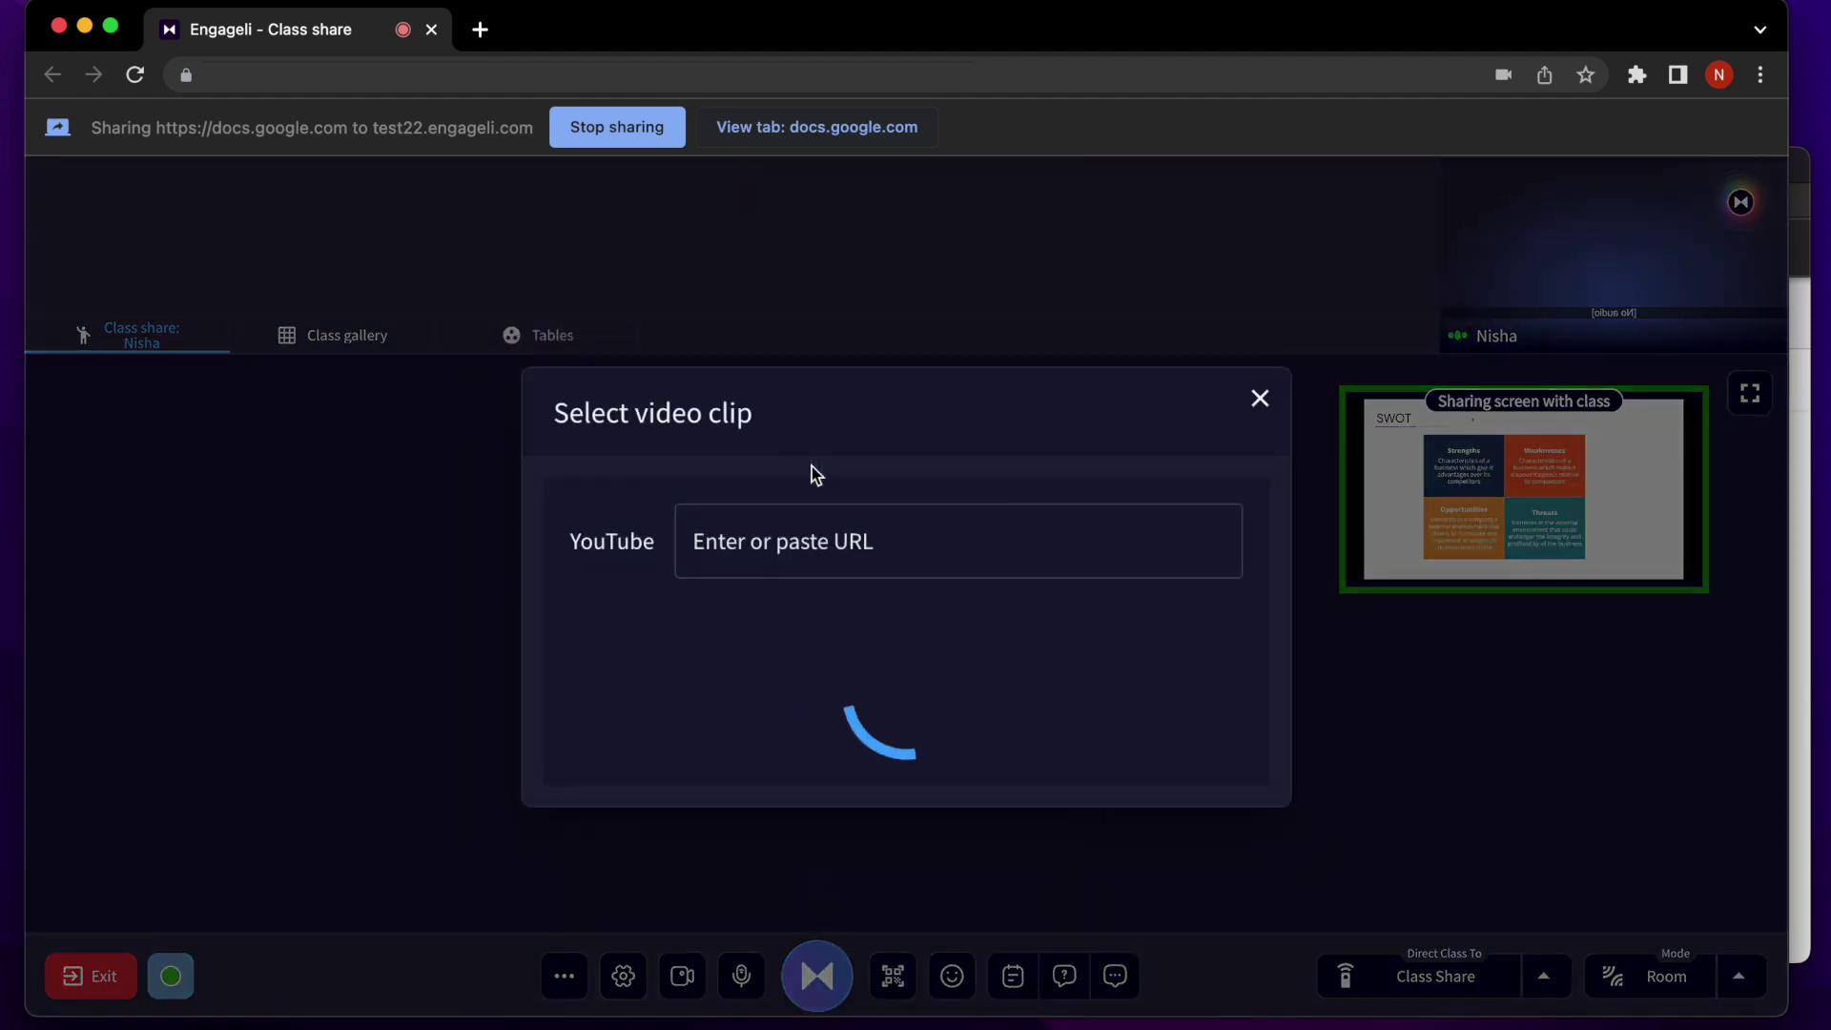
left_click(810, 455)
key("super+v")
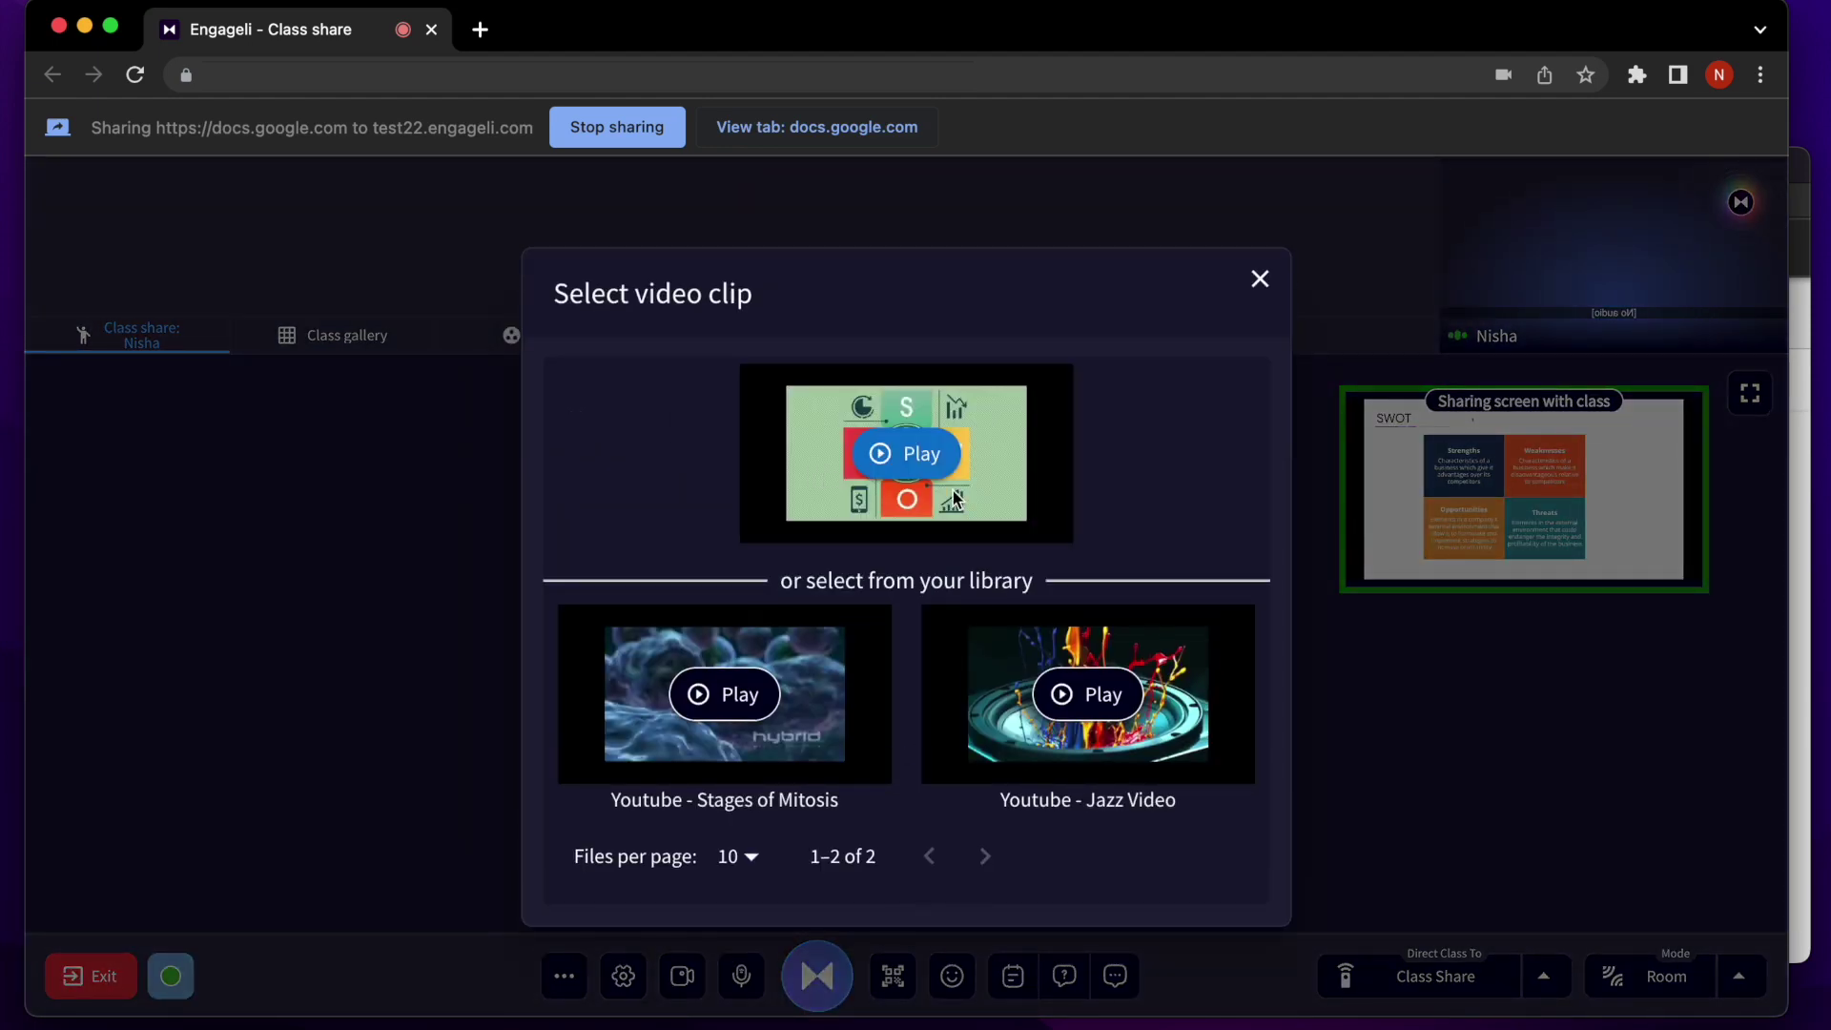
left_click(905, 454)
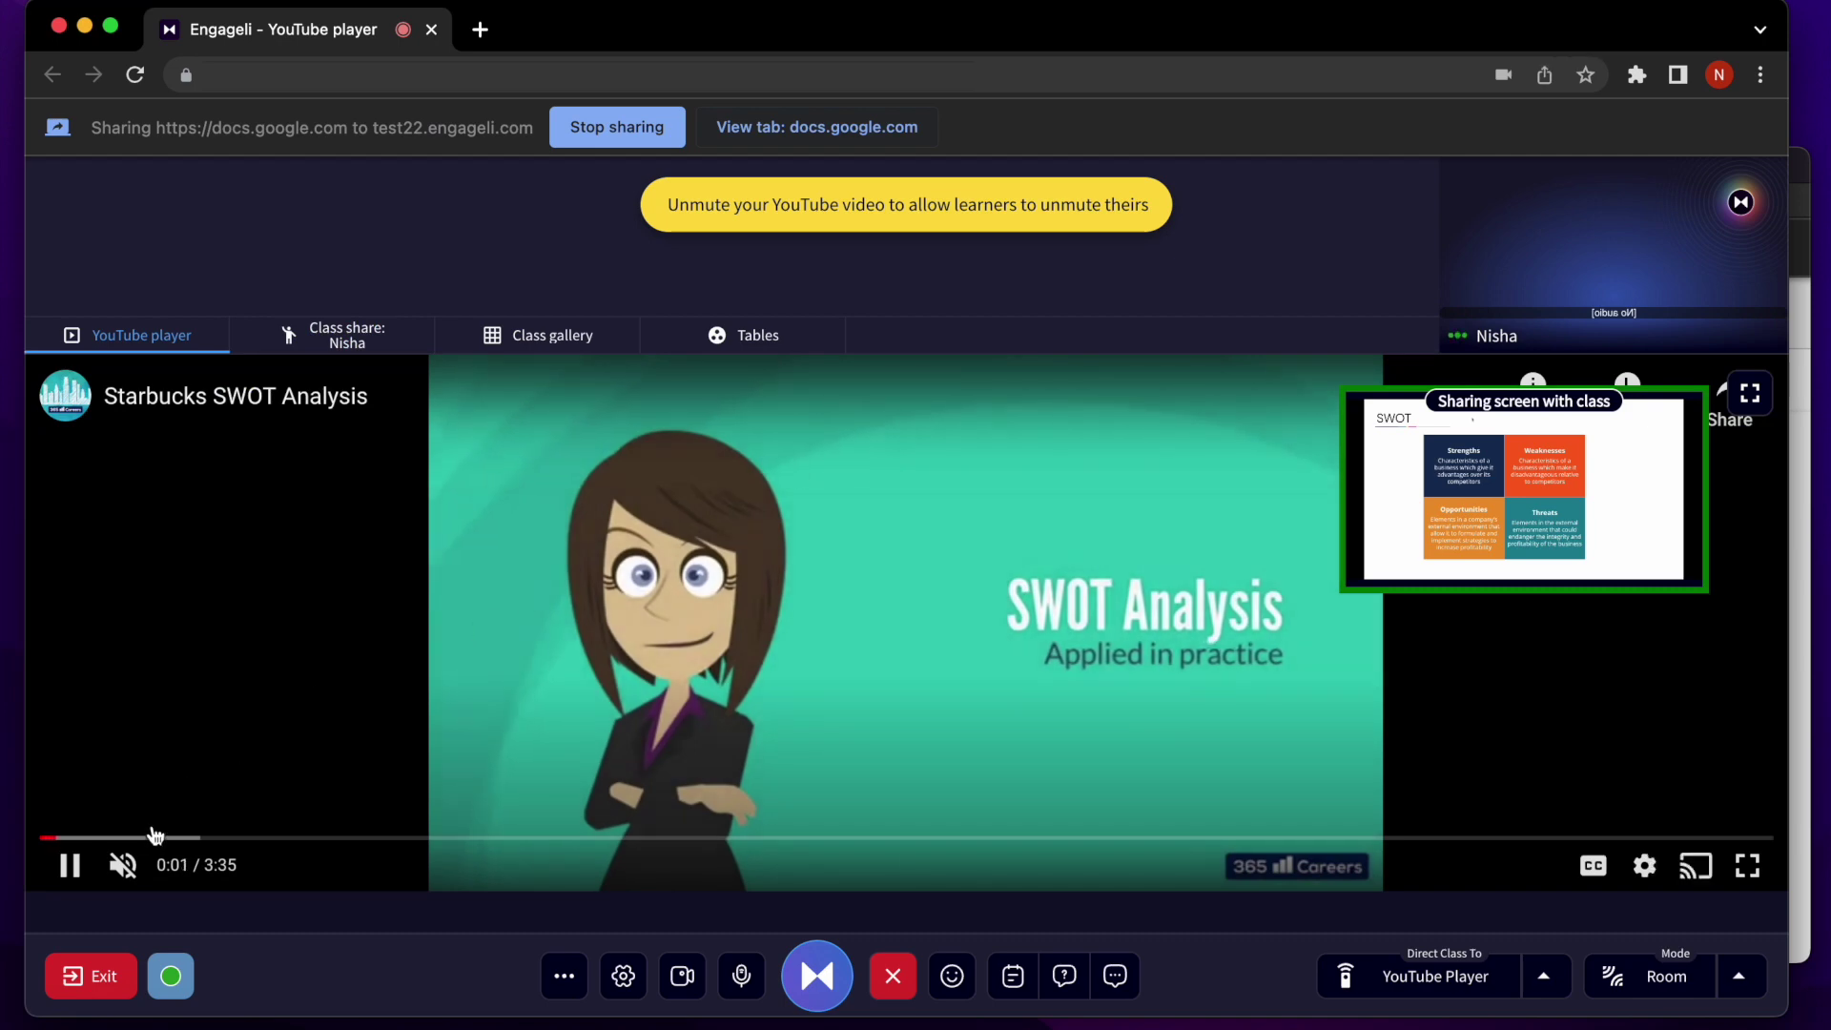
left_click(126, 864)
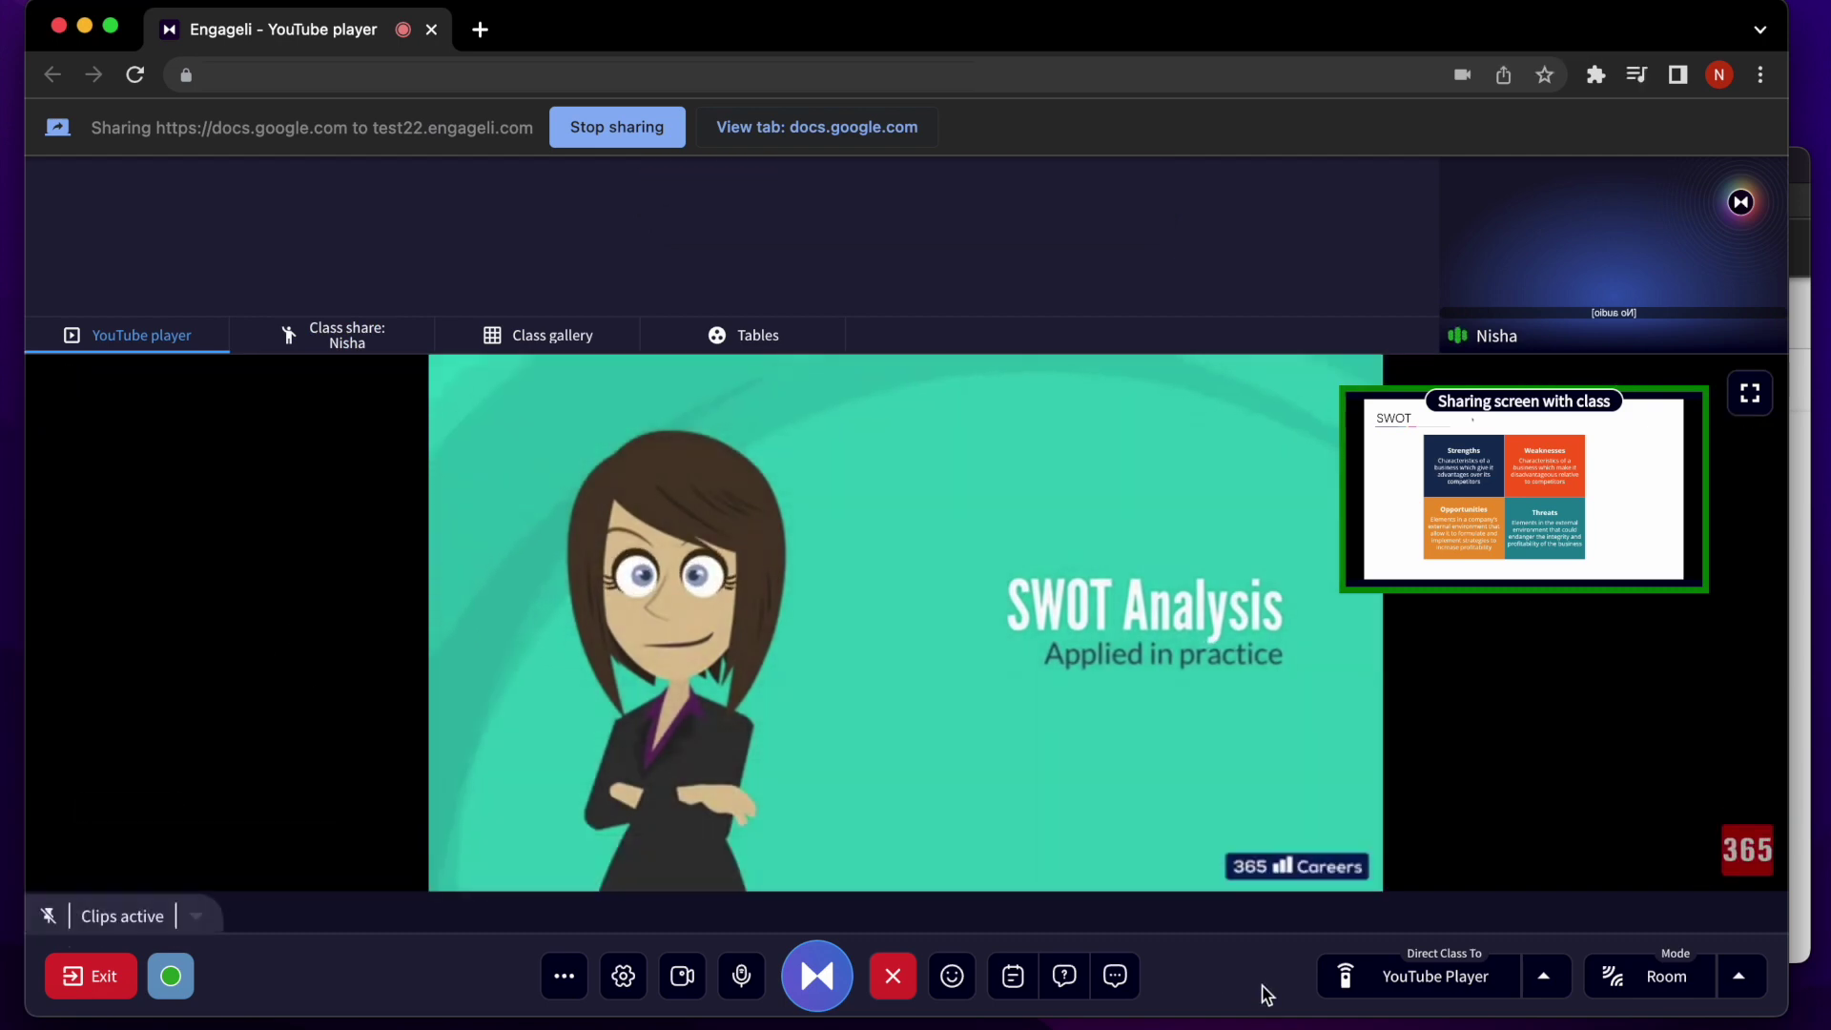
left_click(742, 976)
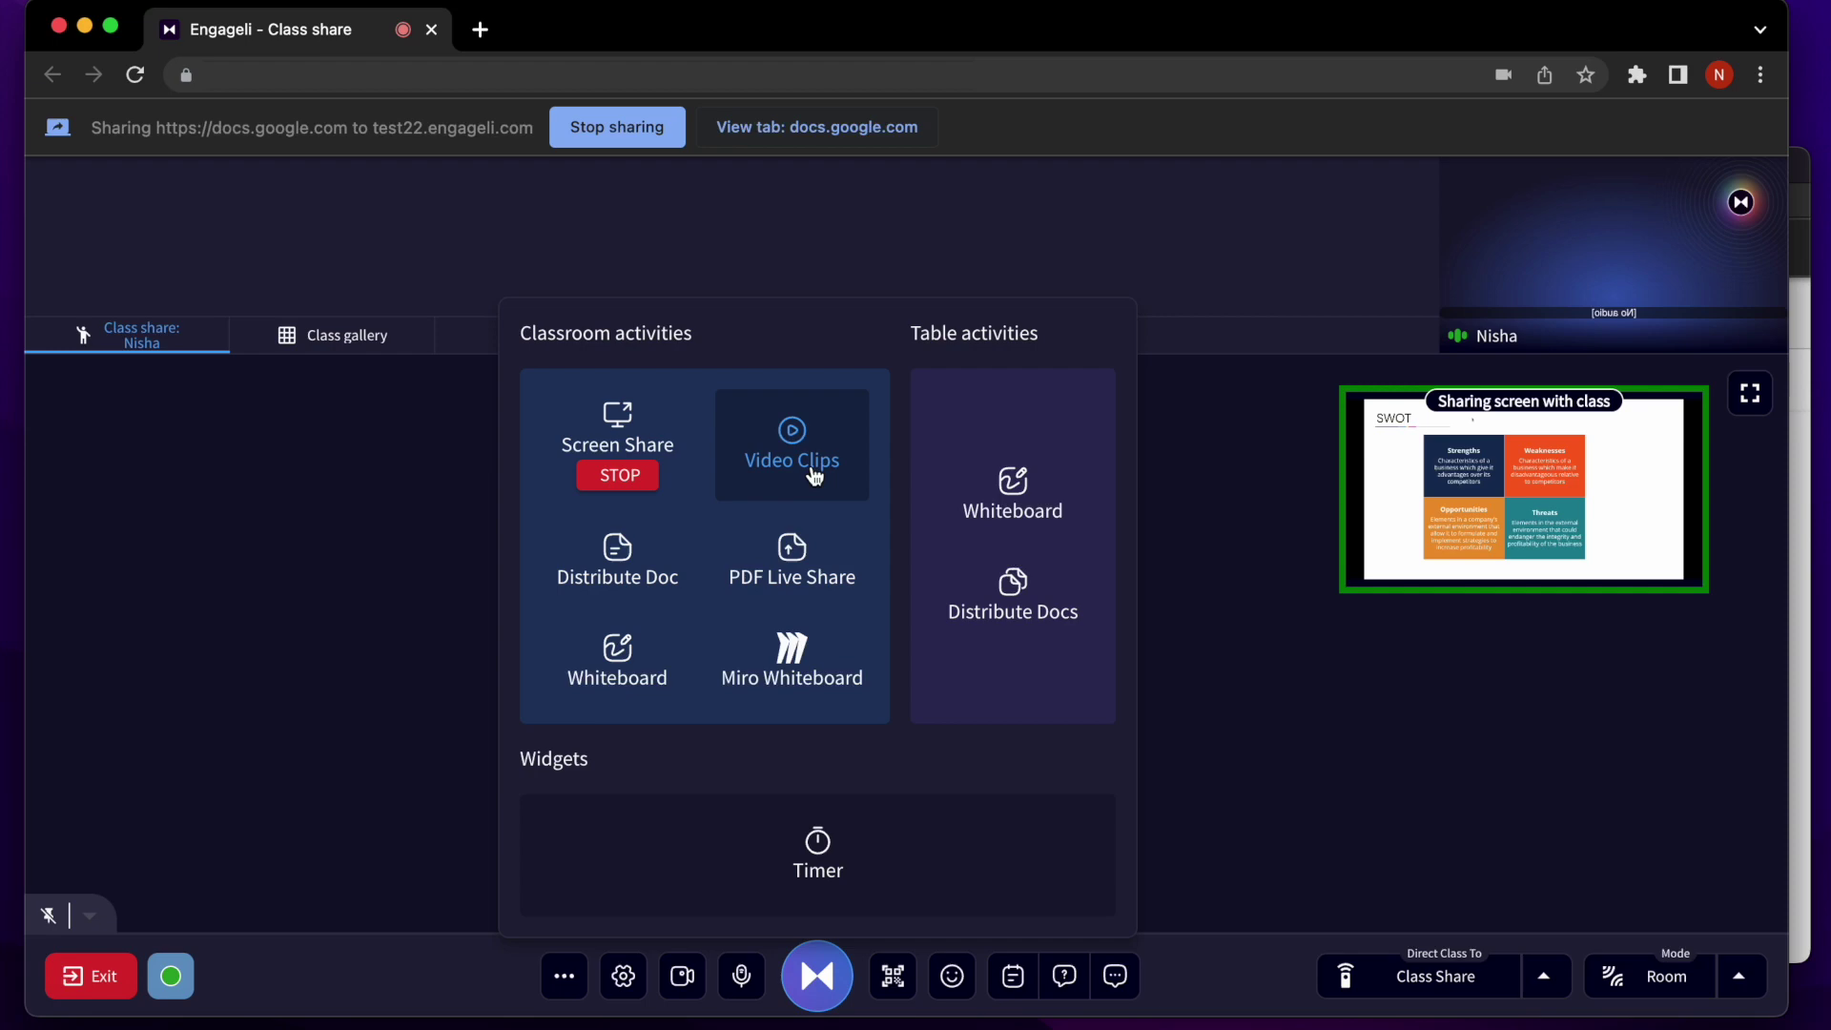
Replay the pasted Starbucks SWOT Analysis link from Video Clips and unmute the shared video
left_click(813, 473)
key("super+v")
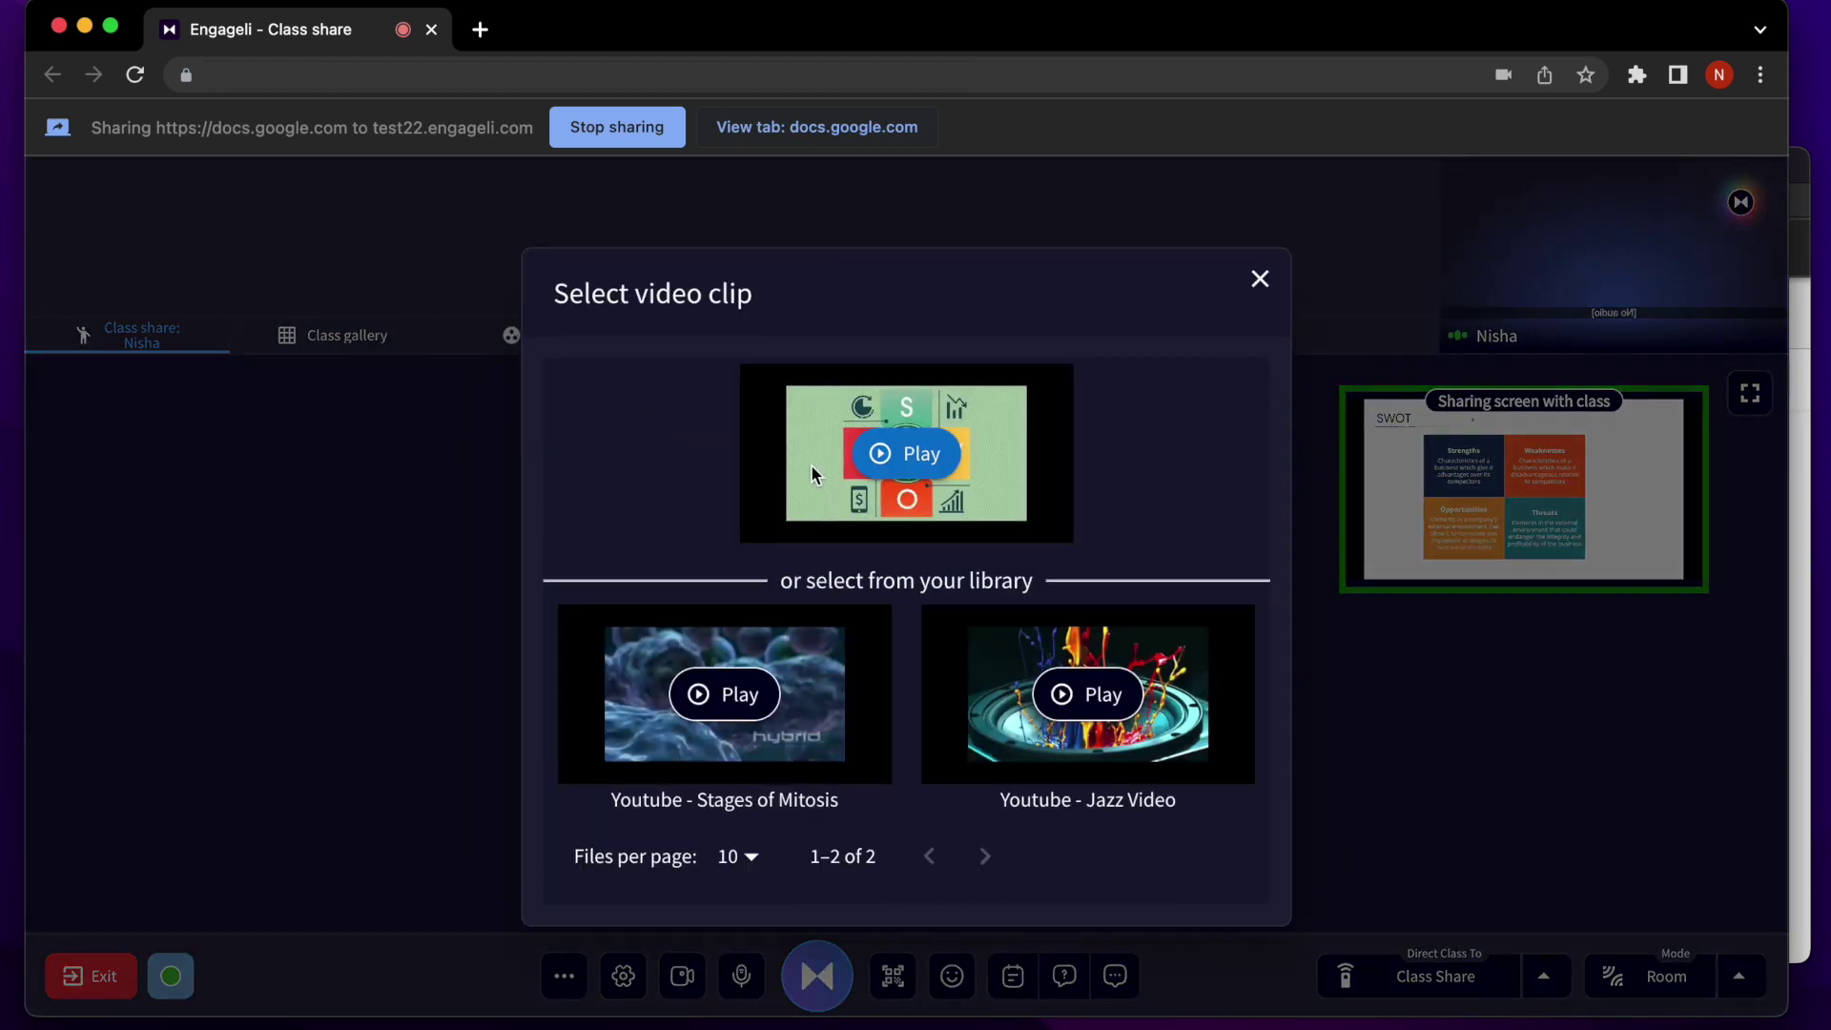
left_click(917, 461)
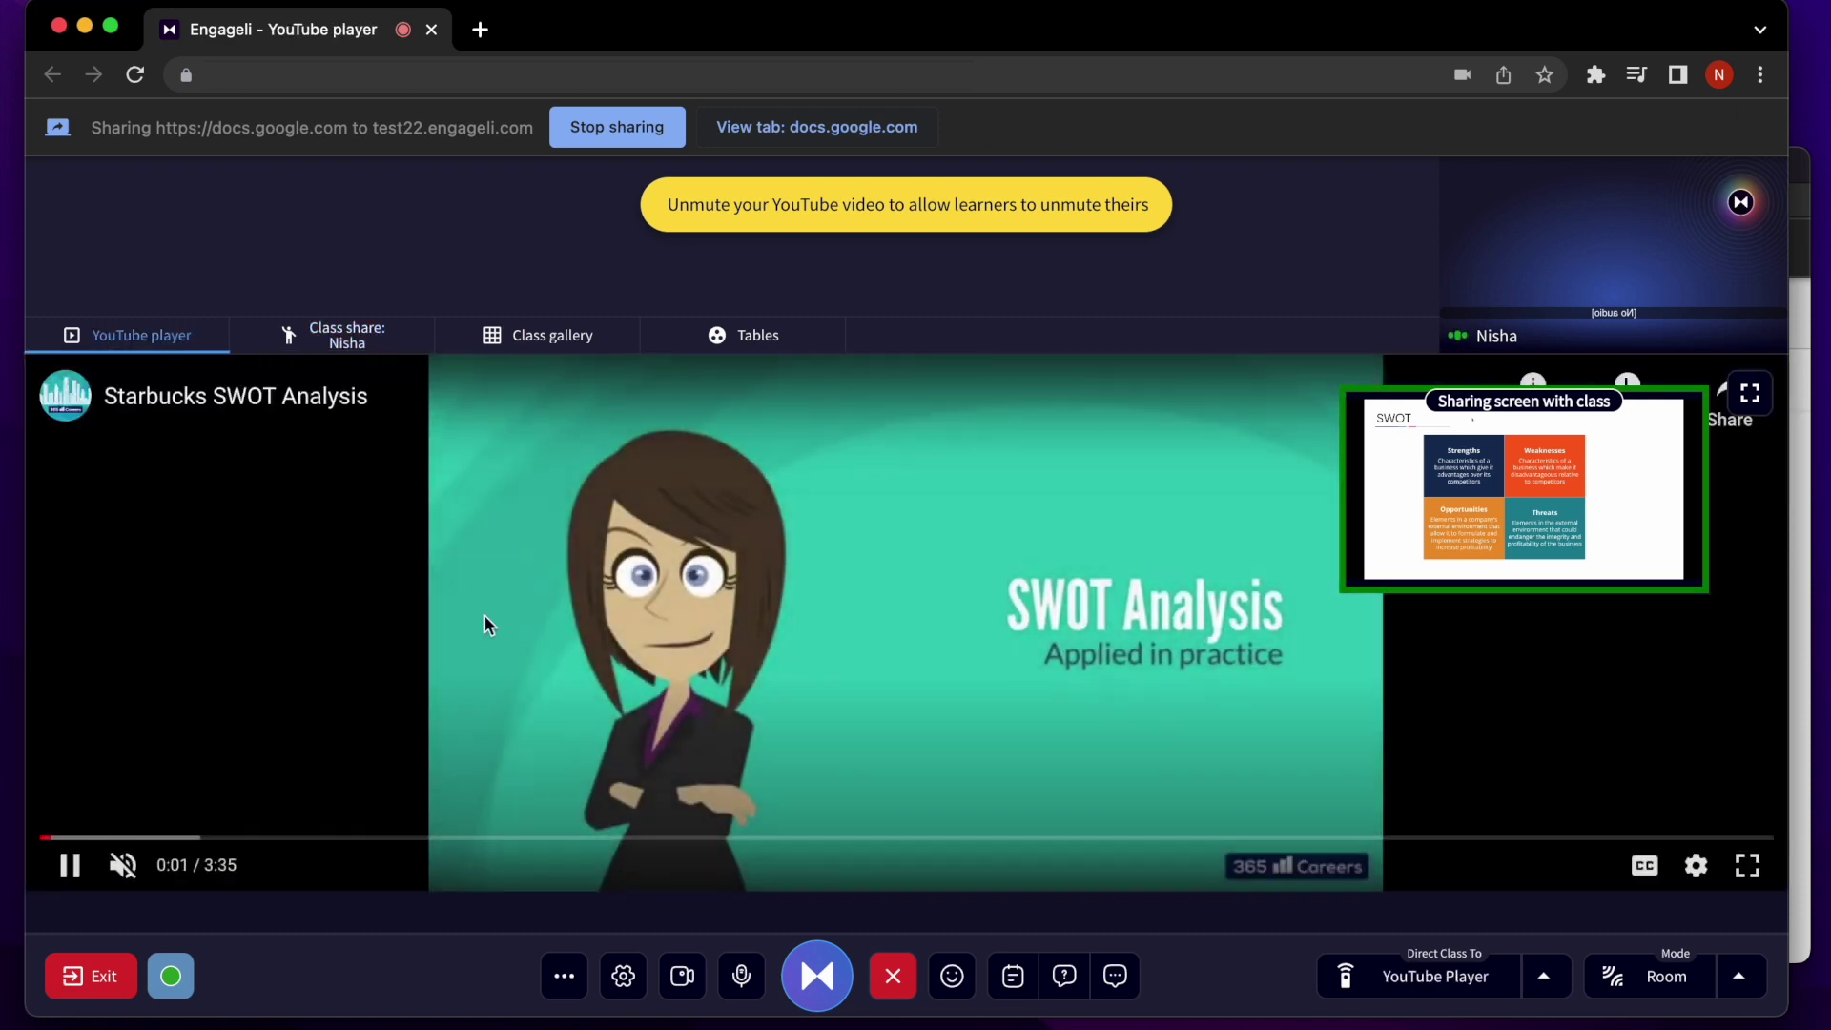
left_click(126, 864)
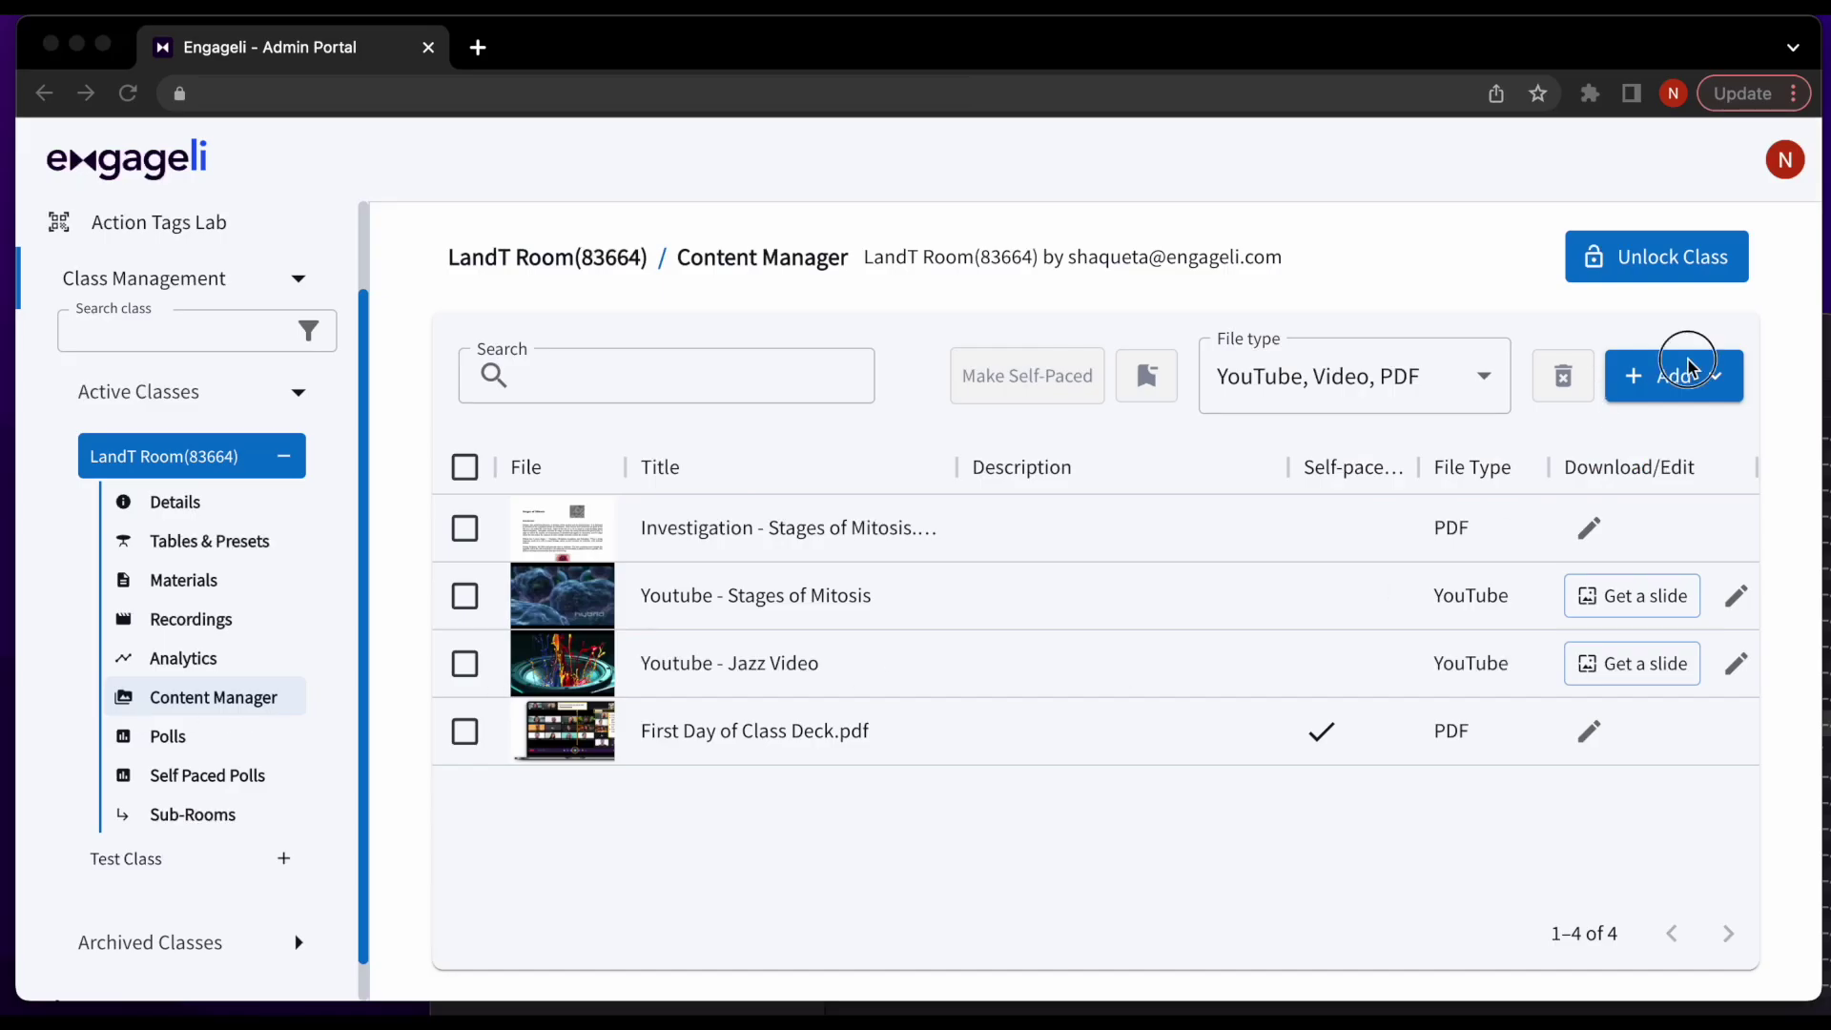
Upload Learner Tour 3.0.mp4 and save the Jazz Video YouTube link in Content Manager
left_click(1690, 369)
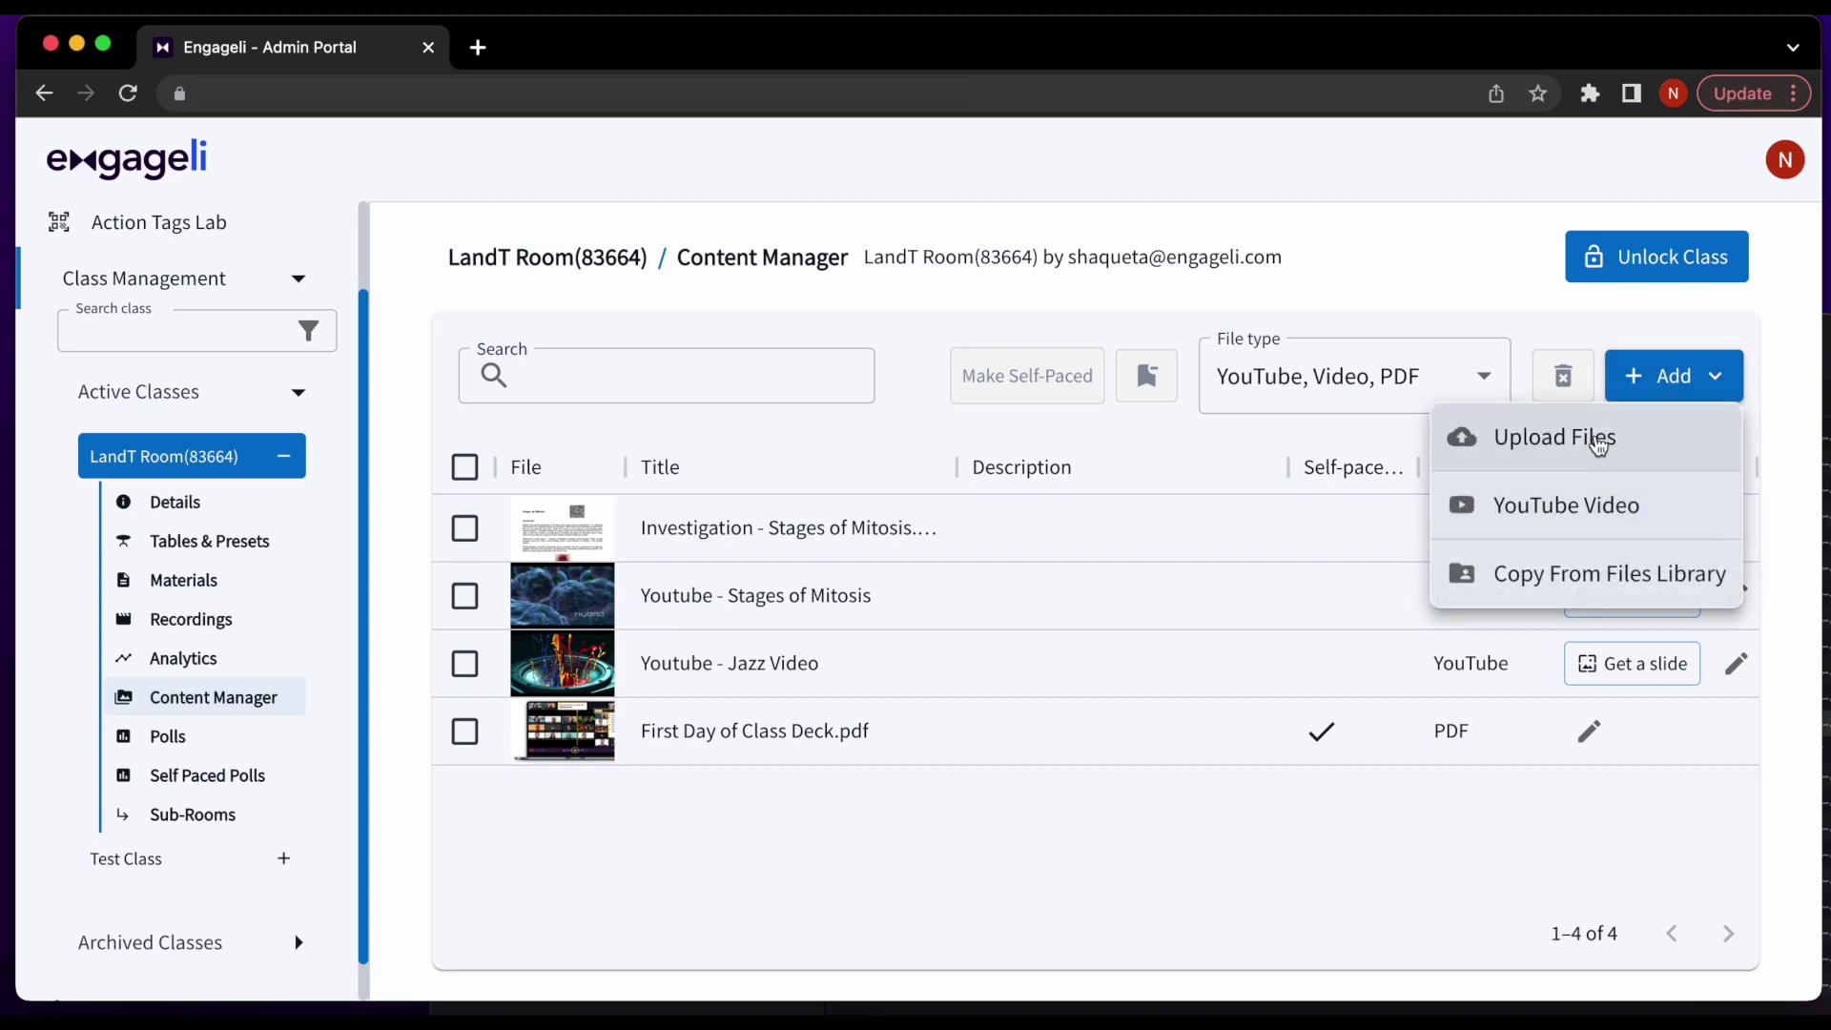
left_click(1598, 451)
left_click(479, 609)
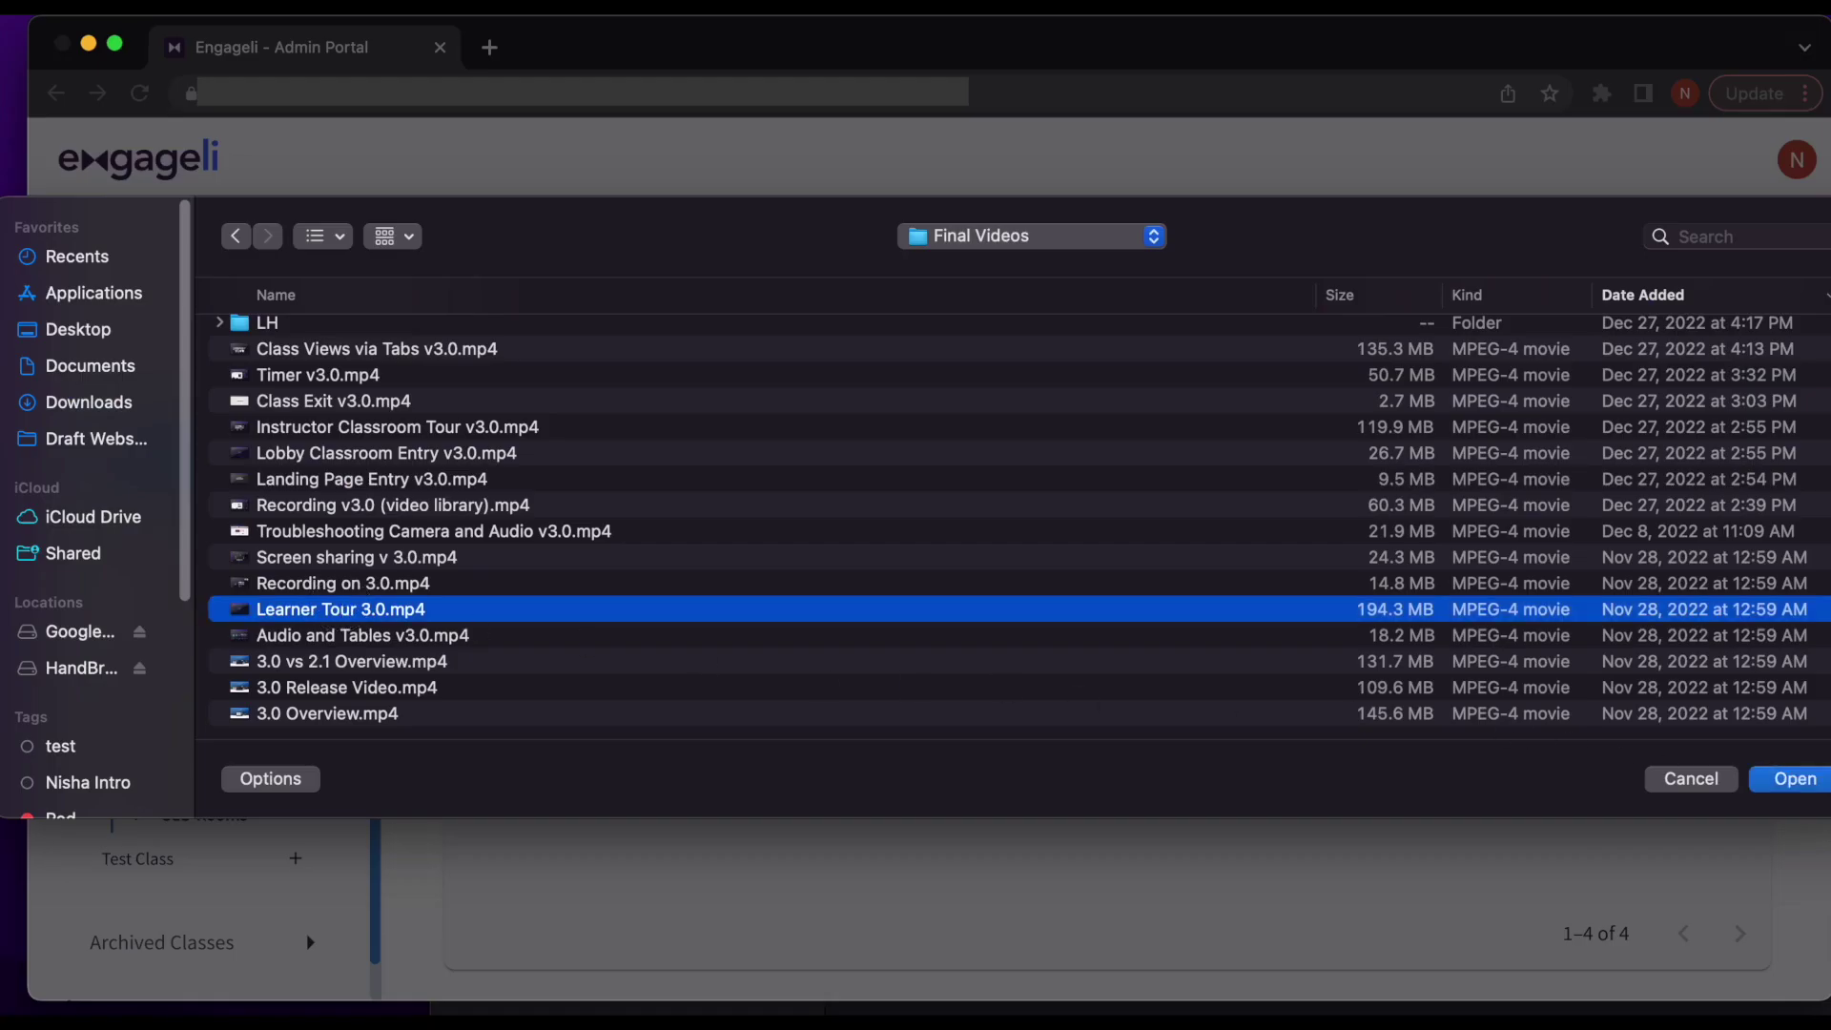
left_click(1794, 779)
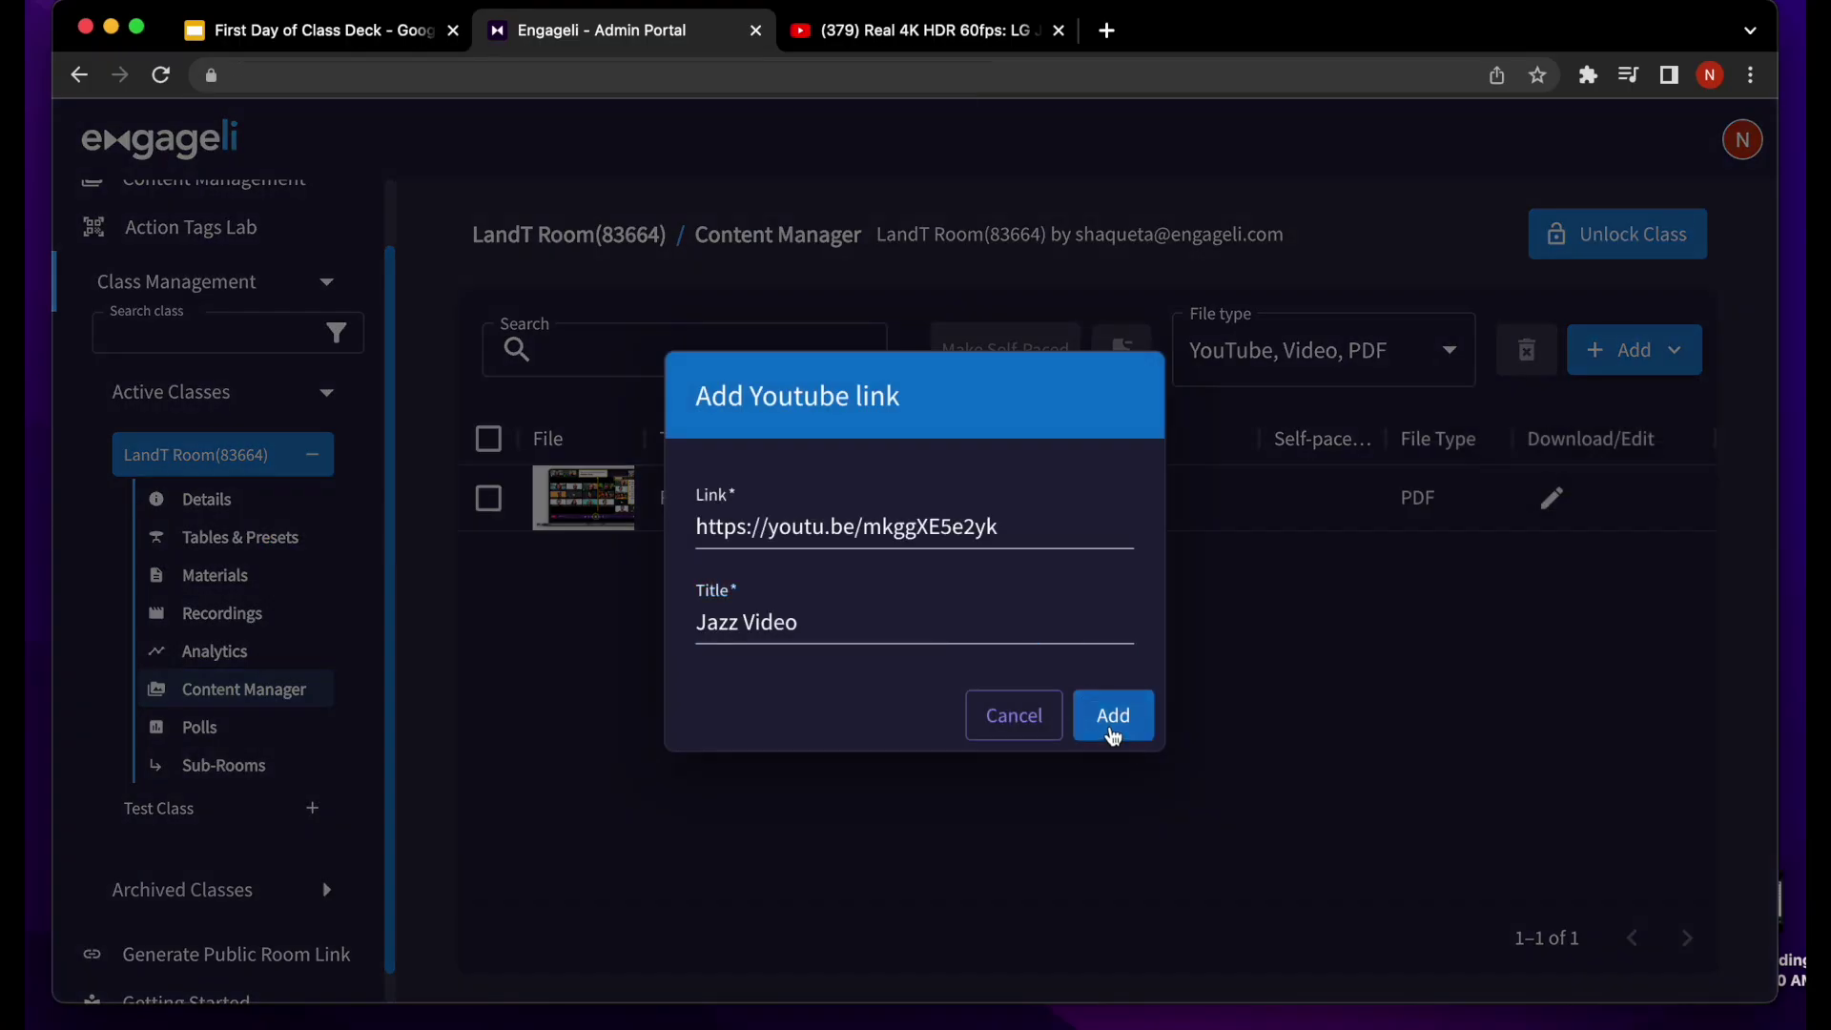
left_click(1113, 716)
Paste the Jazz Video QR slide onto a new blank deck slide and launch the clip
left_click(1583, 497)
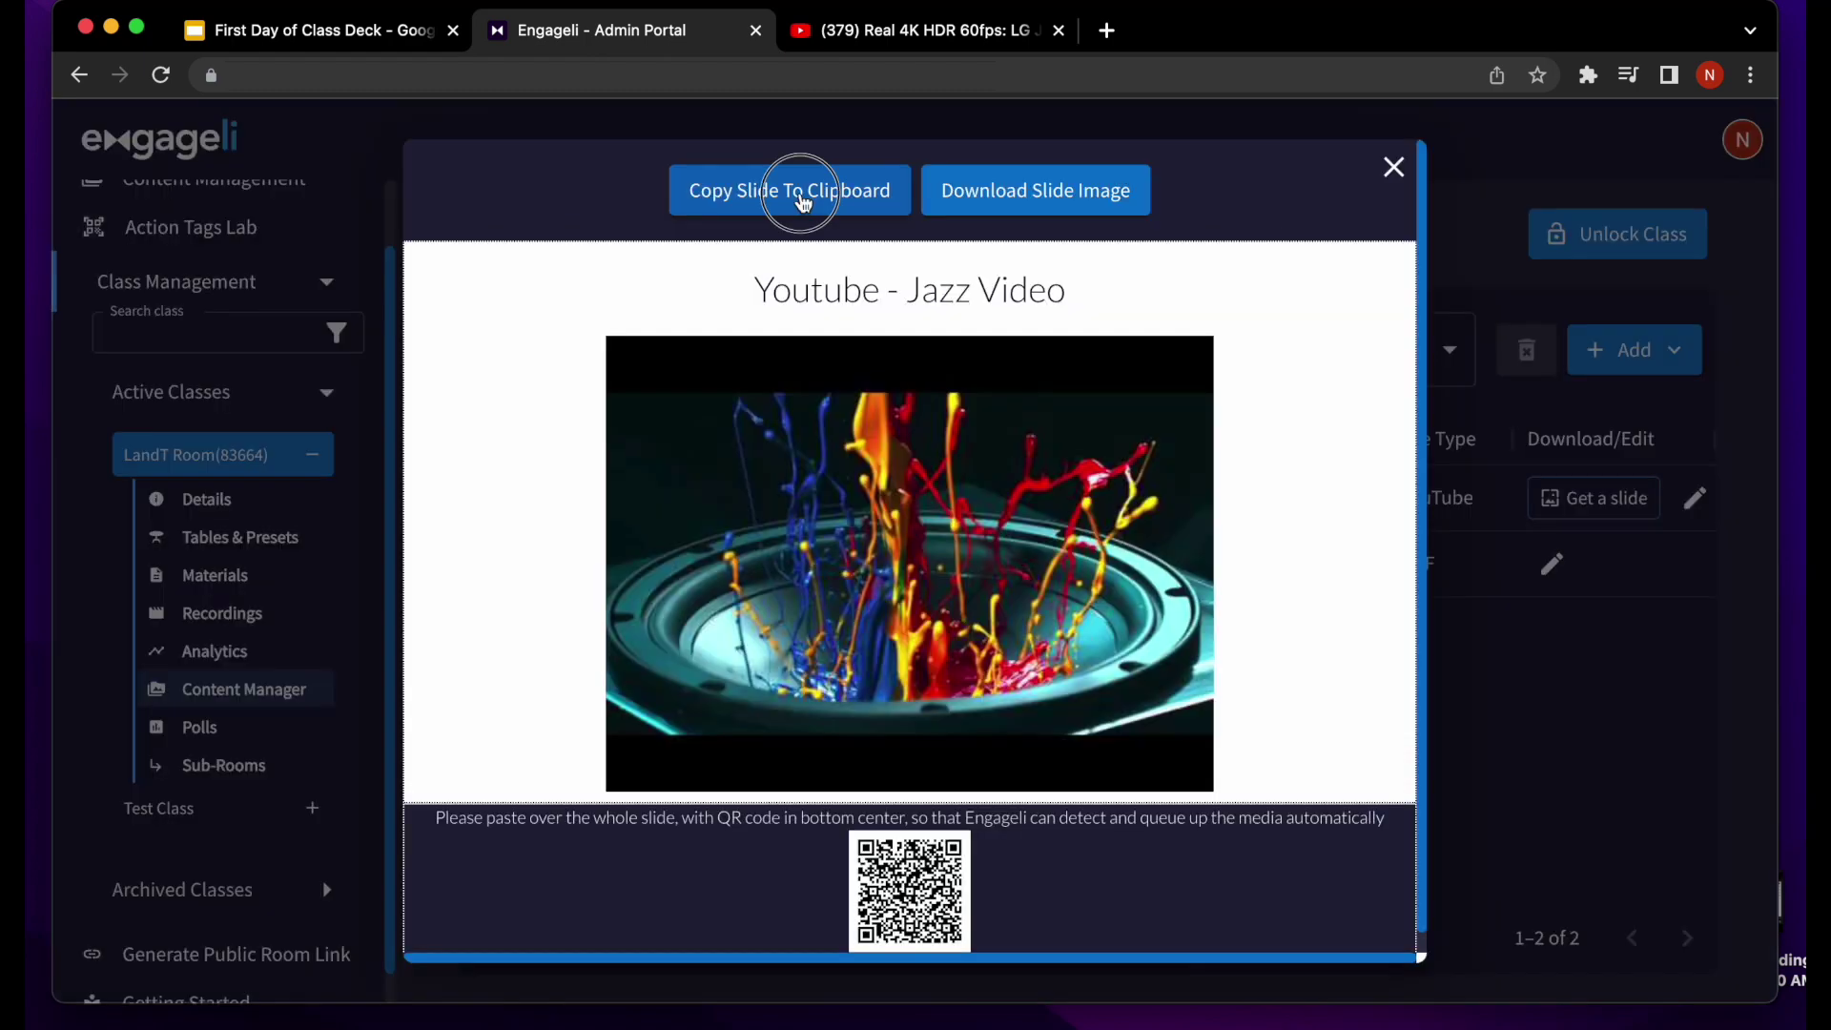
left_click(795, 189)
left_click(349, 575)
right_click(832, 462)
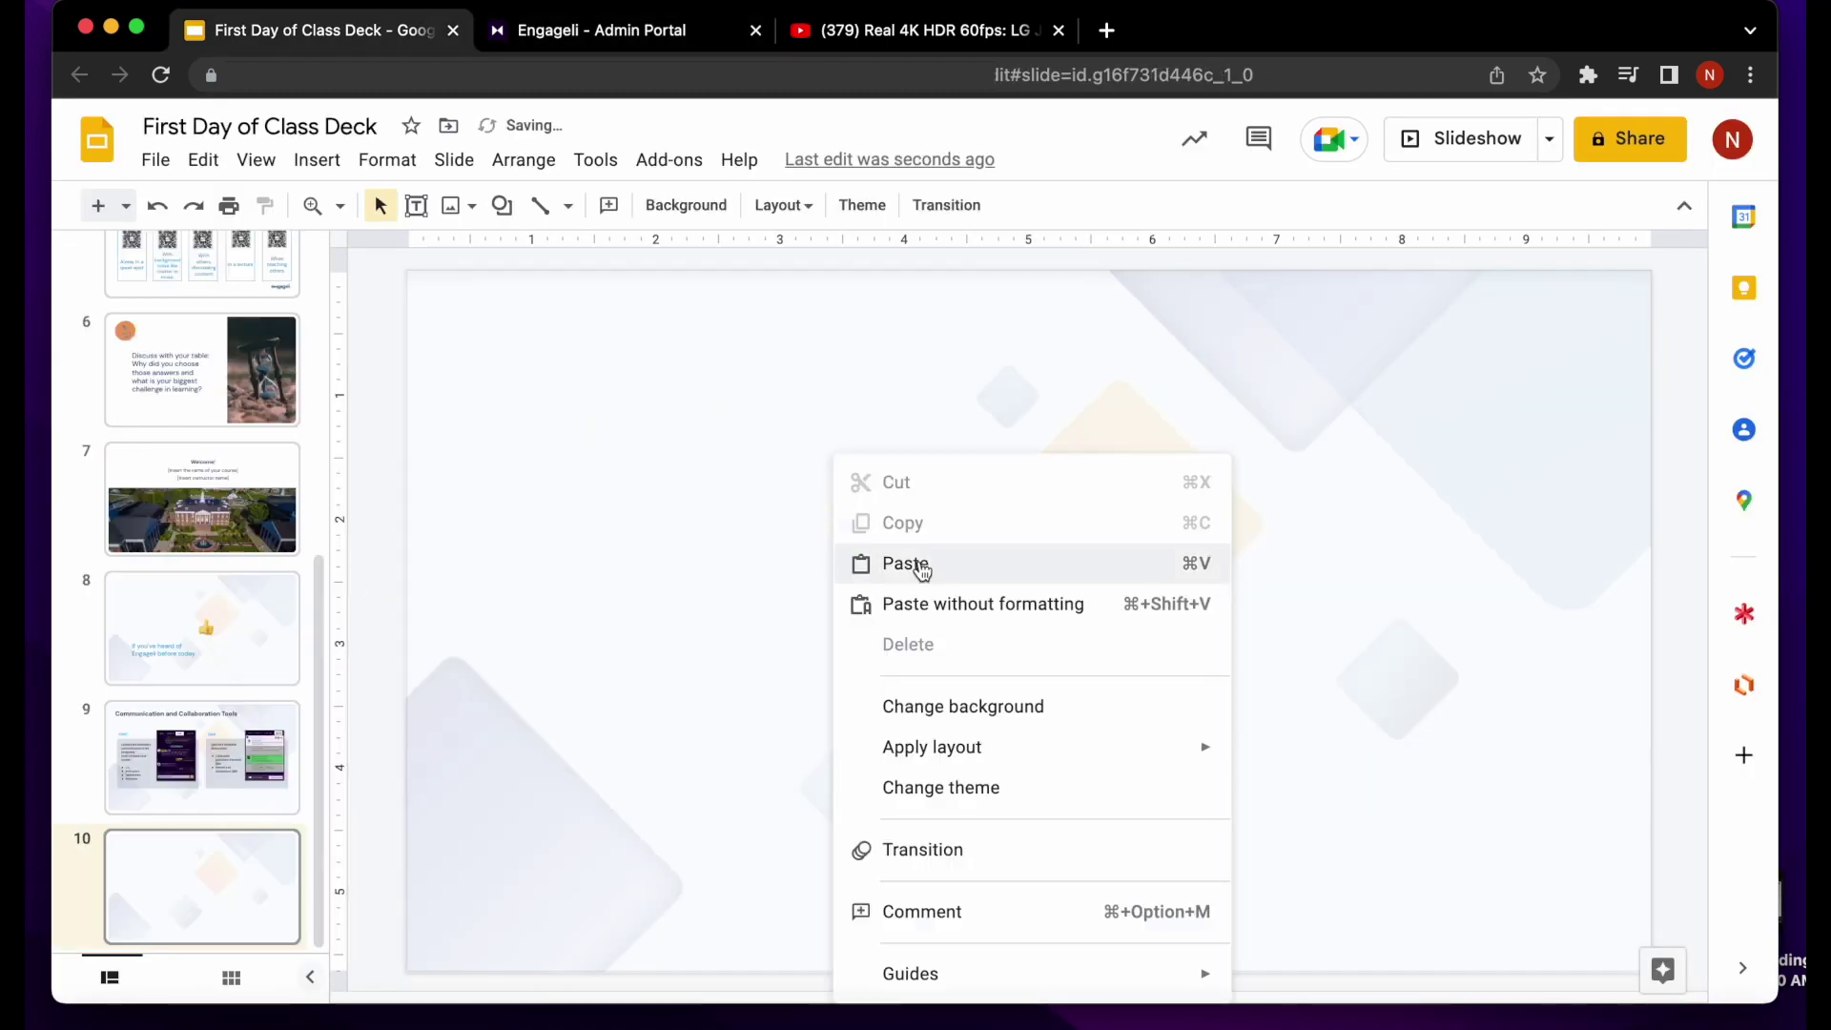
key("super+v")
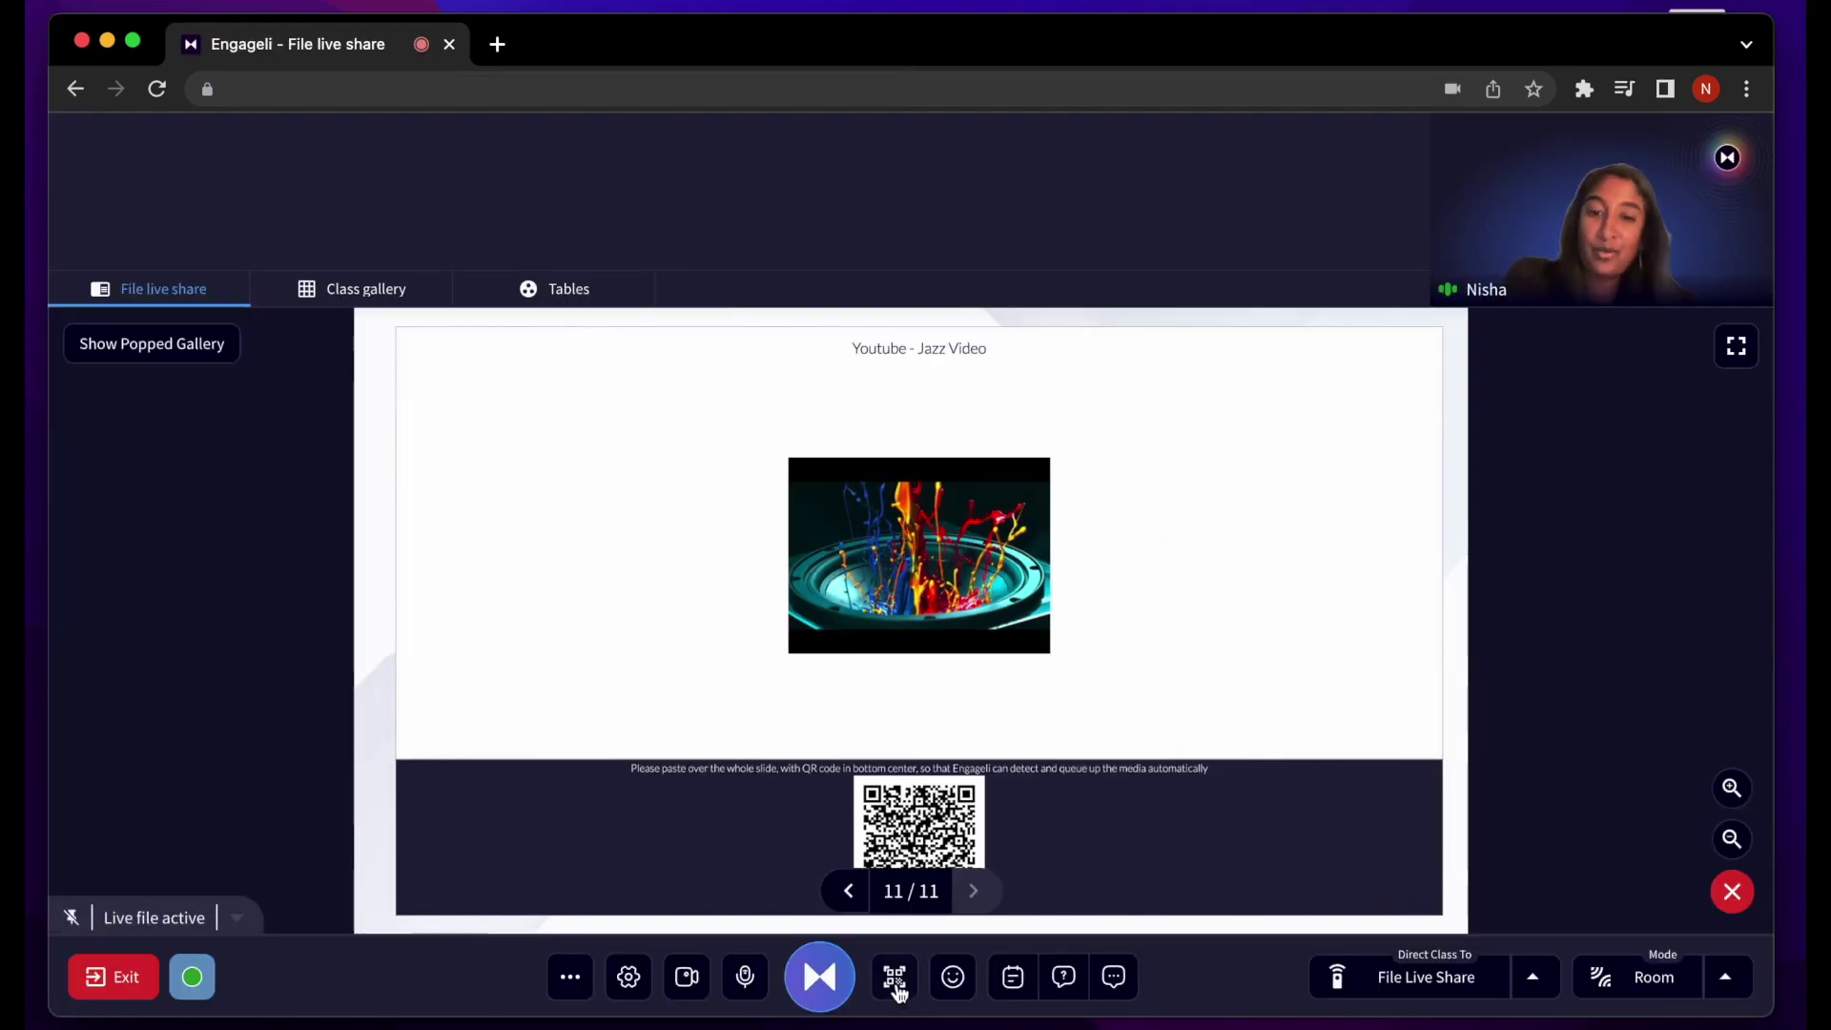
left_click(894, 977)
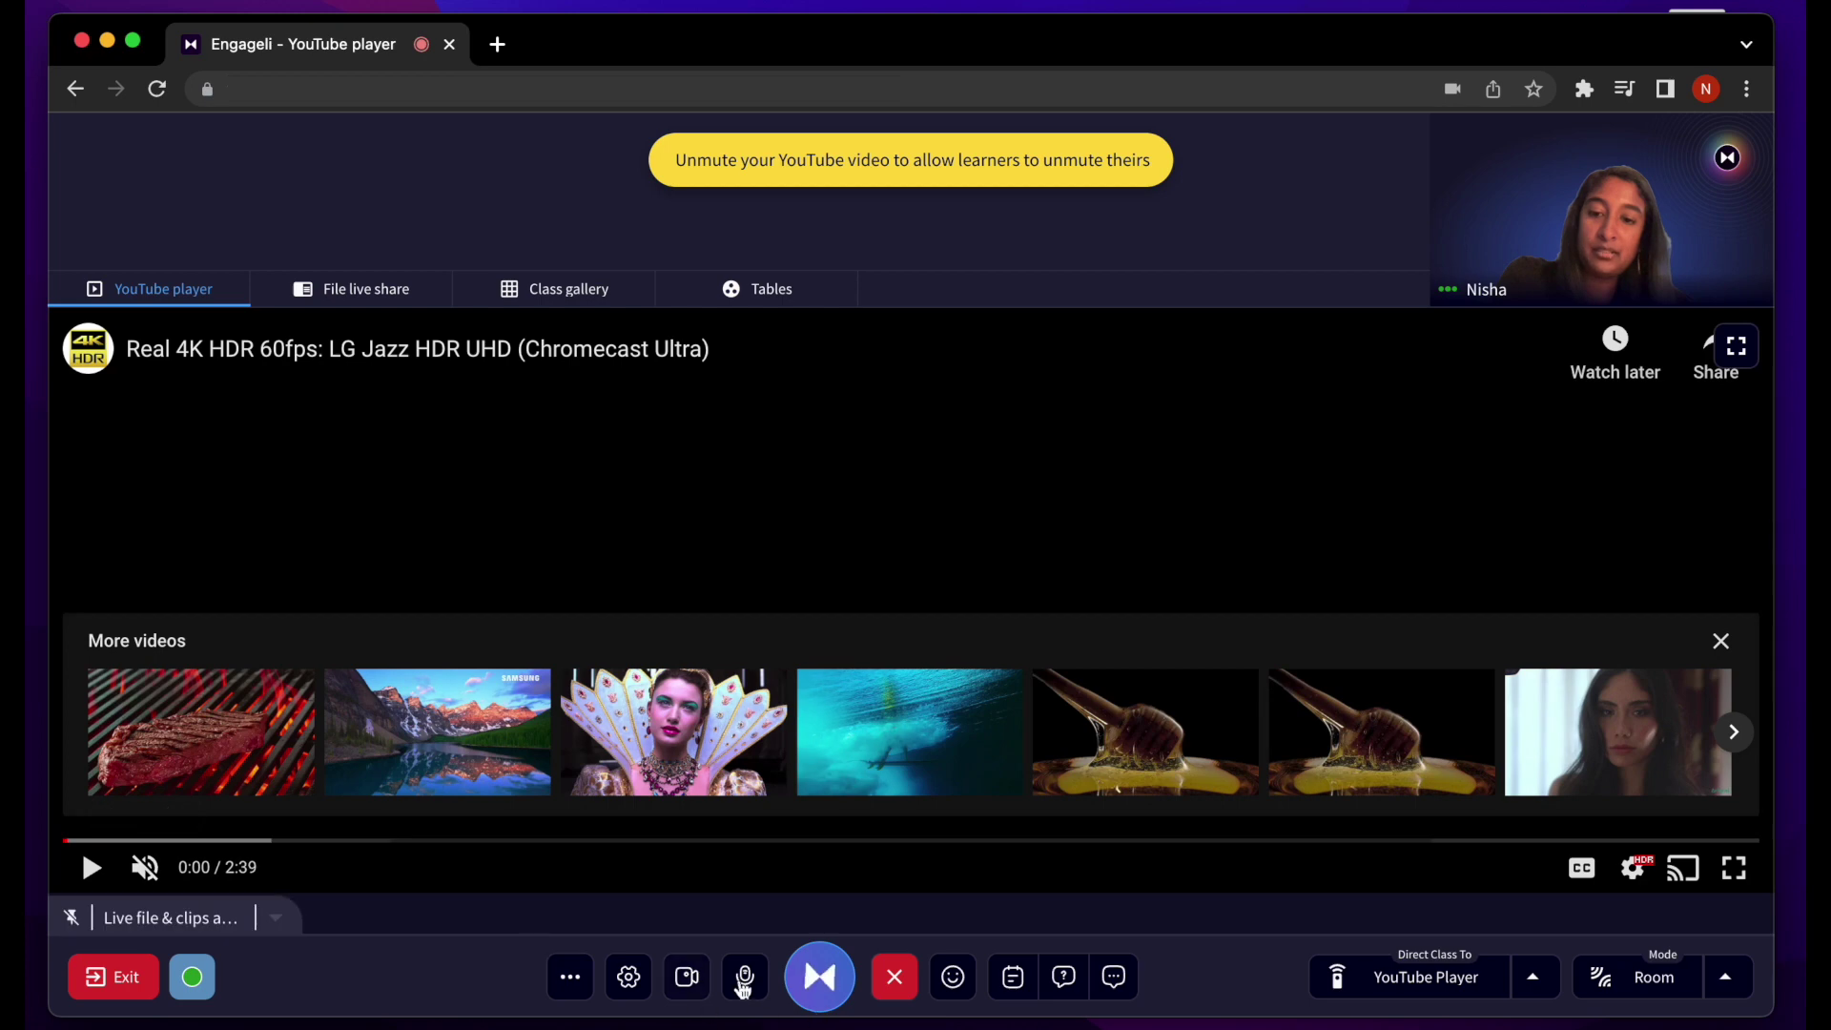
Play the jazz clip with sound, stop it, then unmute the Stages of Mitosis playback video
left_click(91, 867)
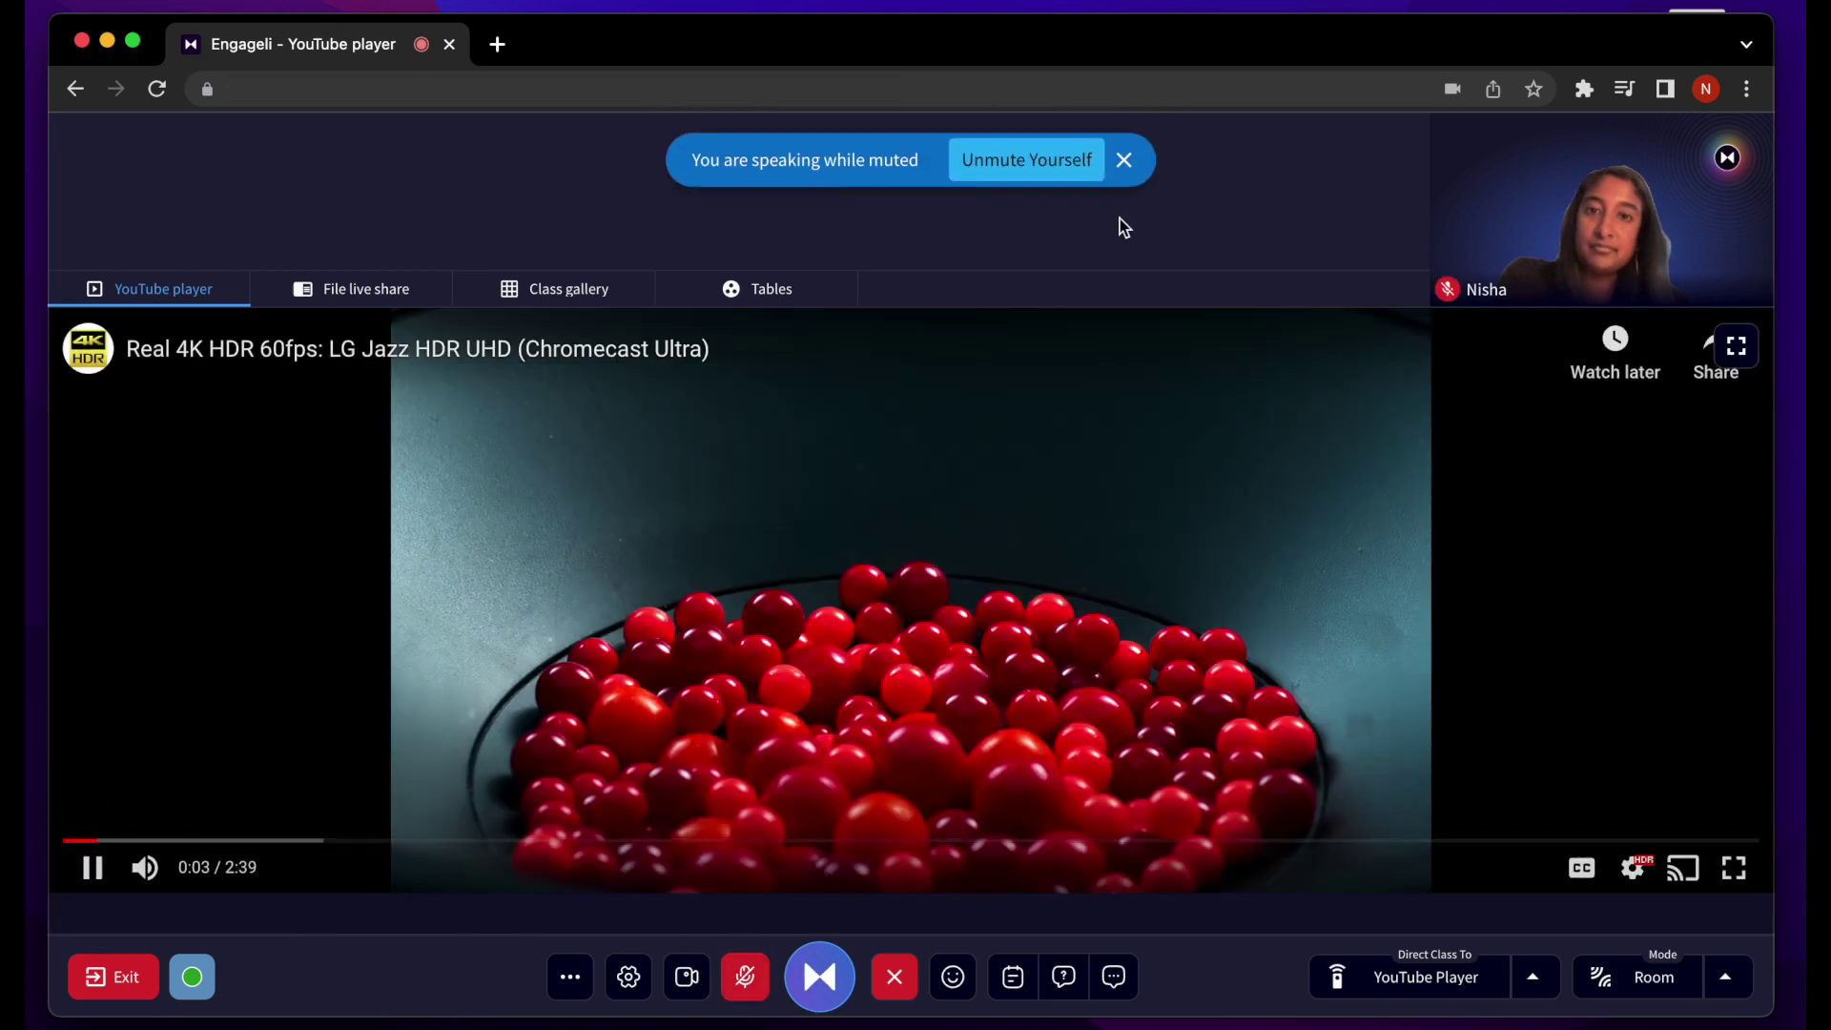
left_click(1127, 161)
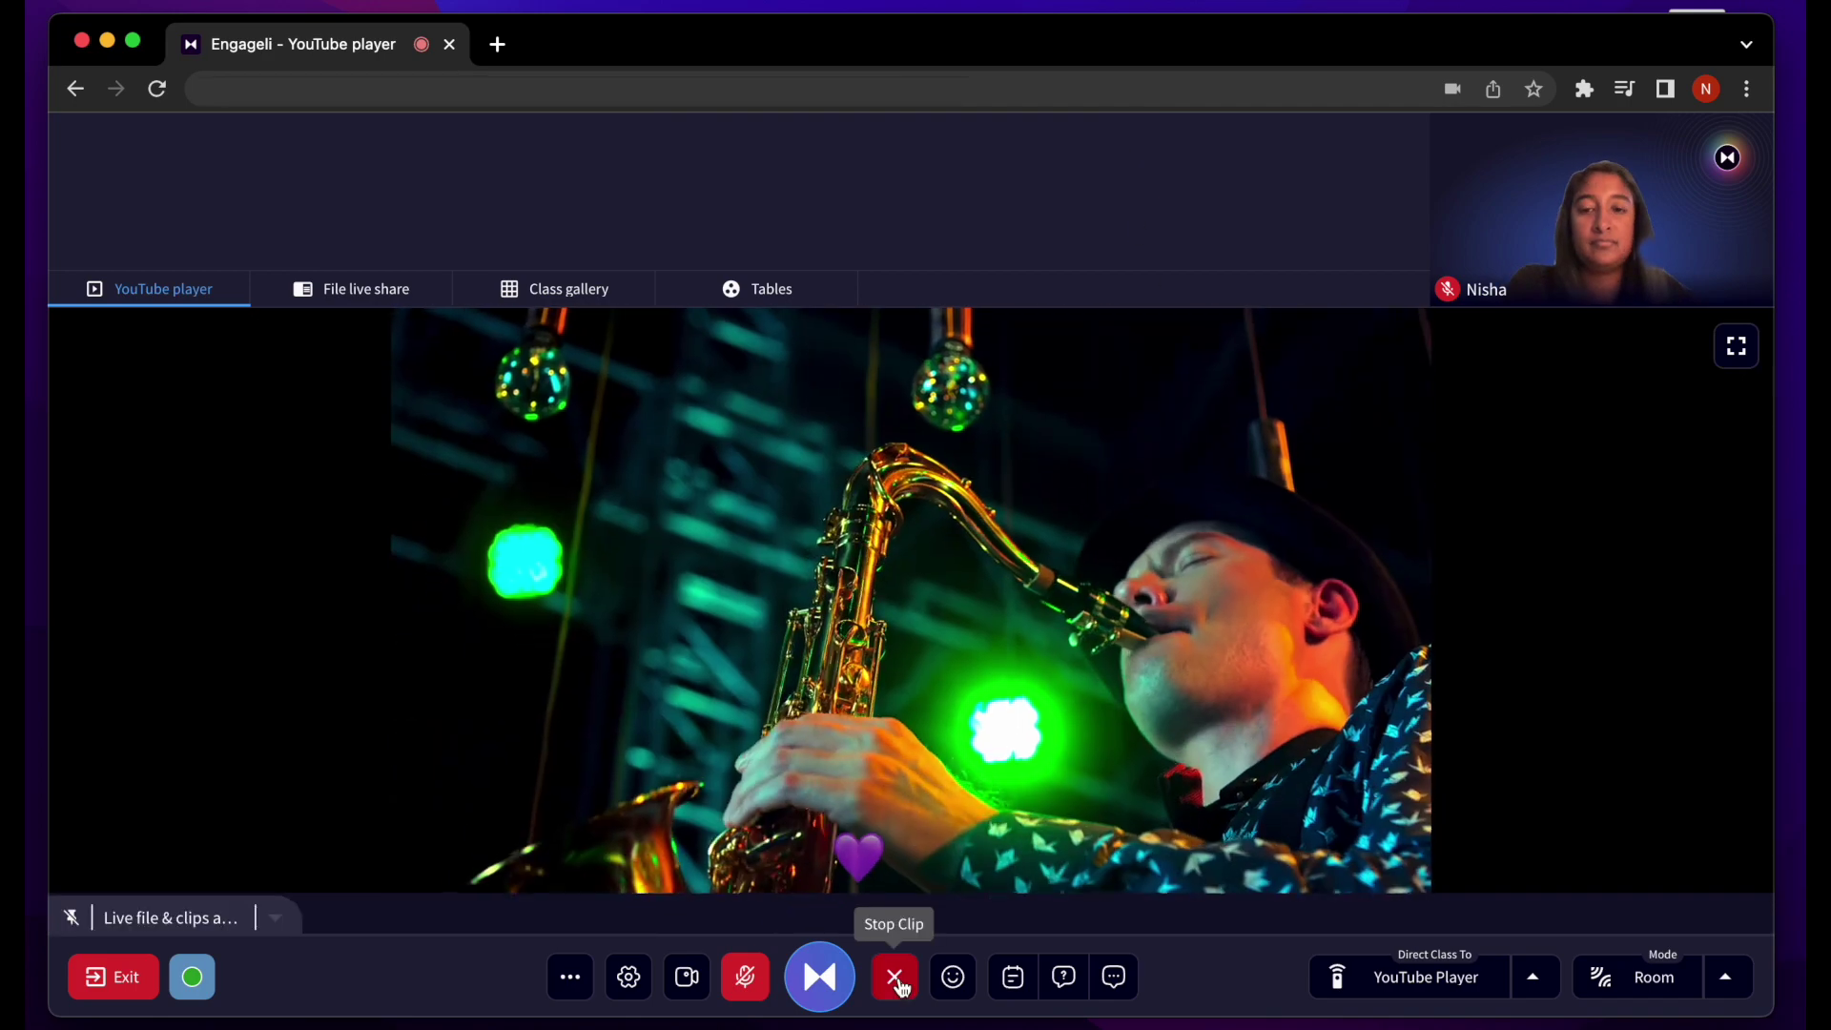
left_click(896, 976)
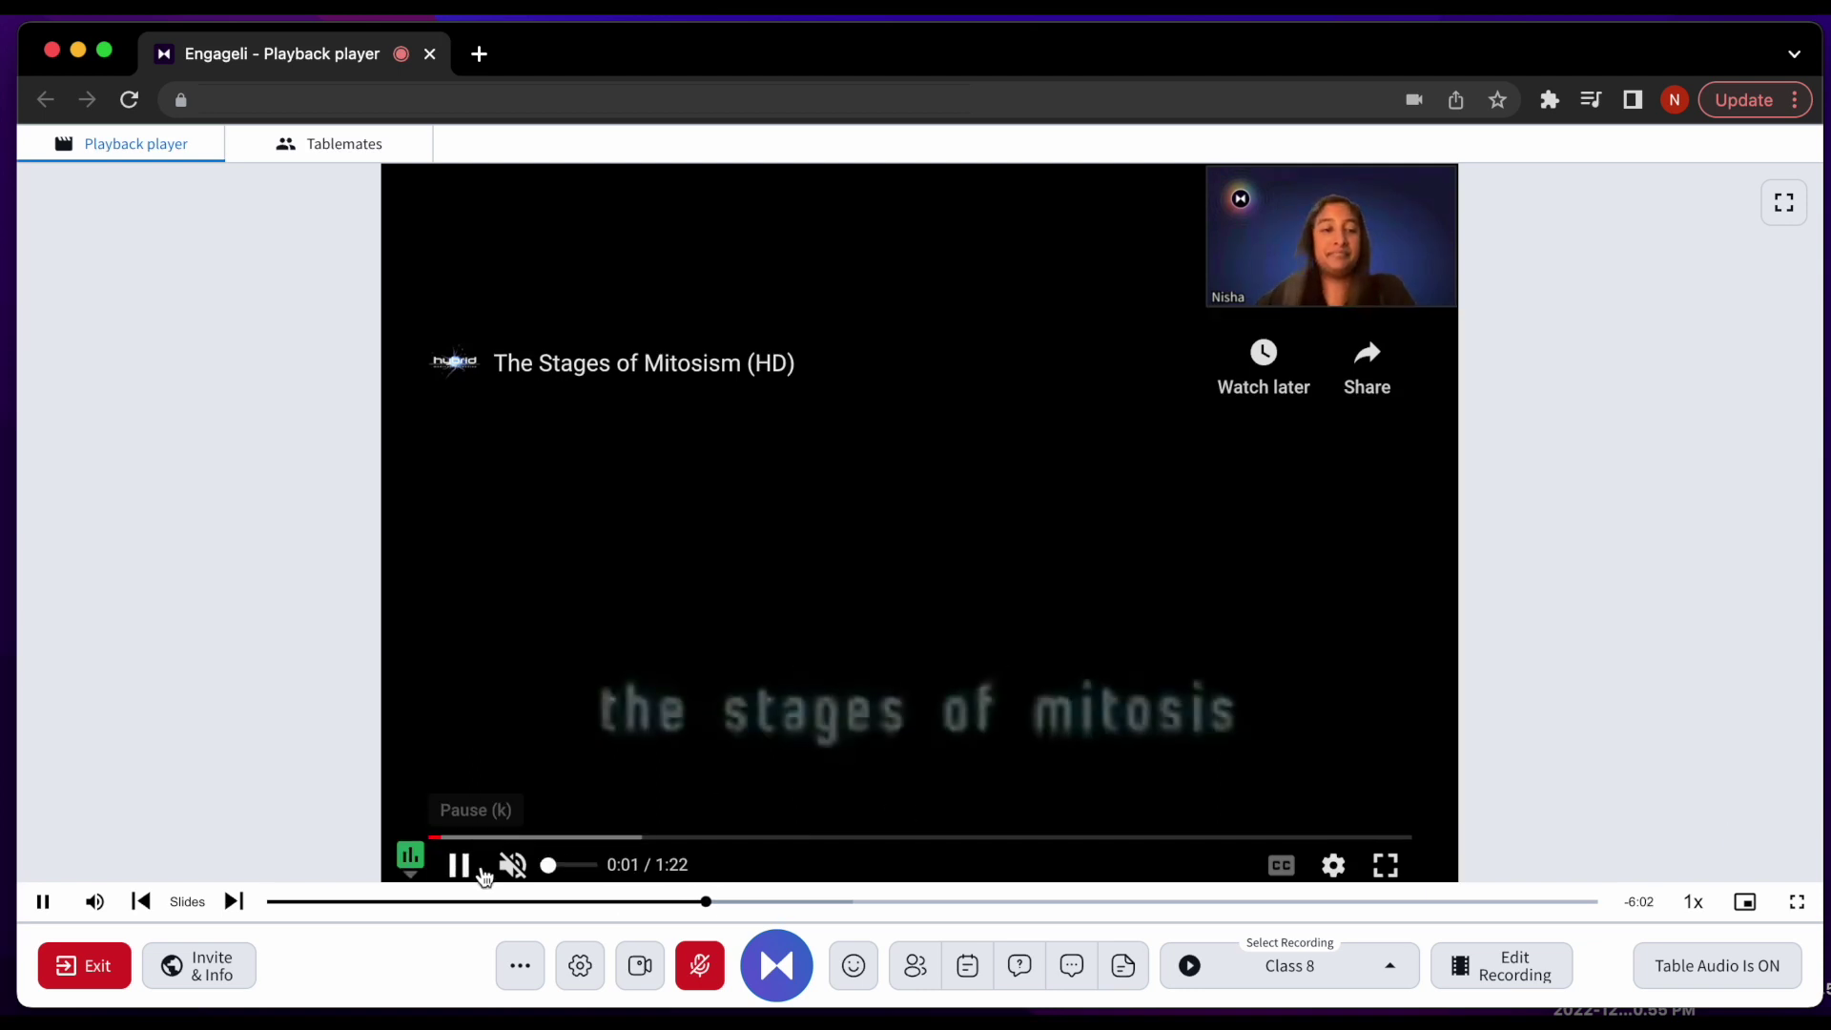
left_click(513, 864)
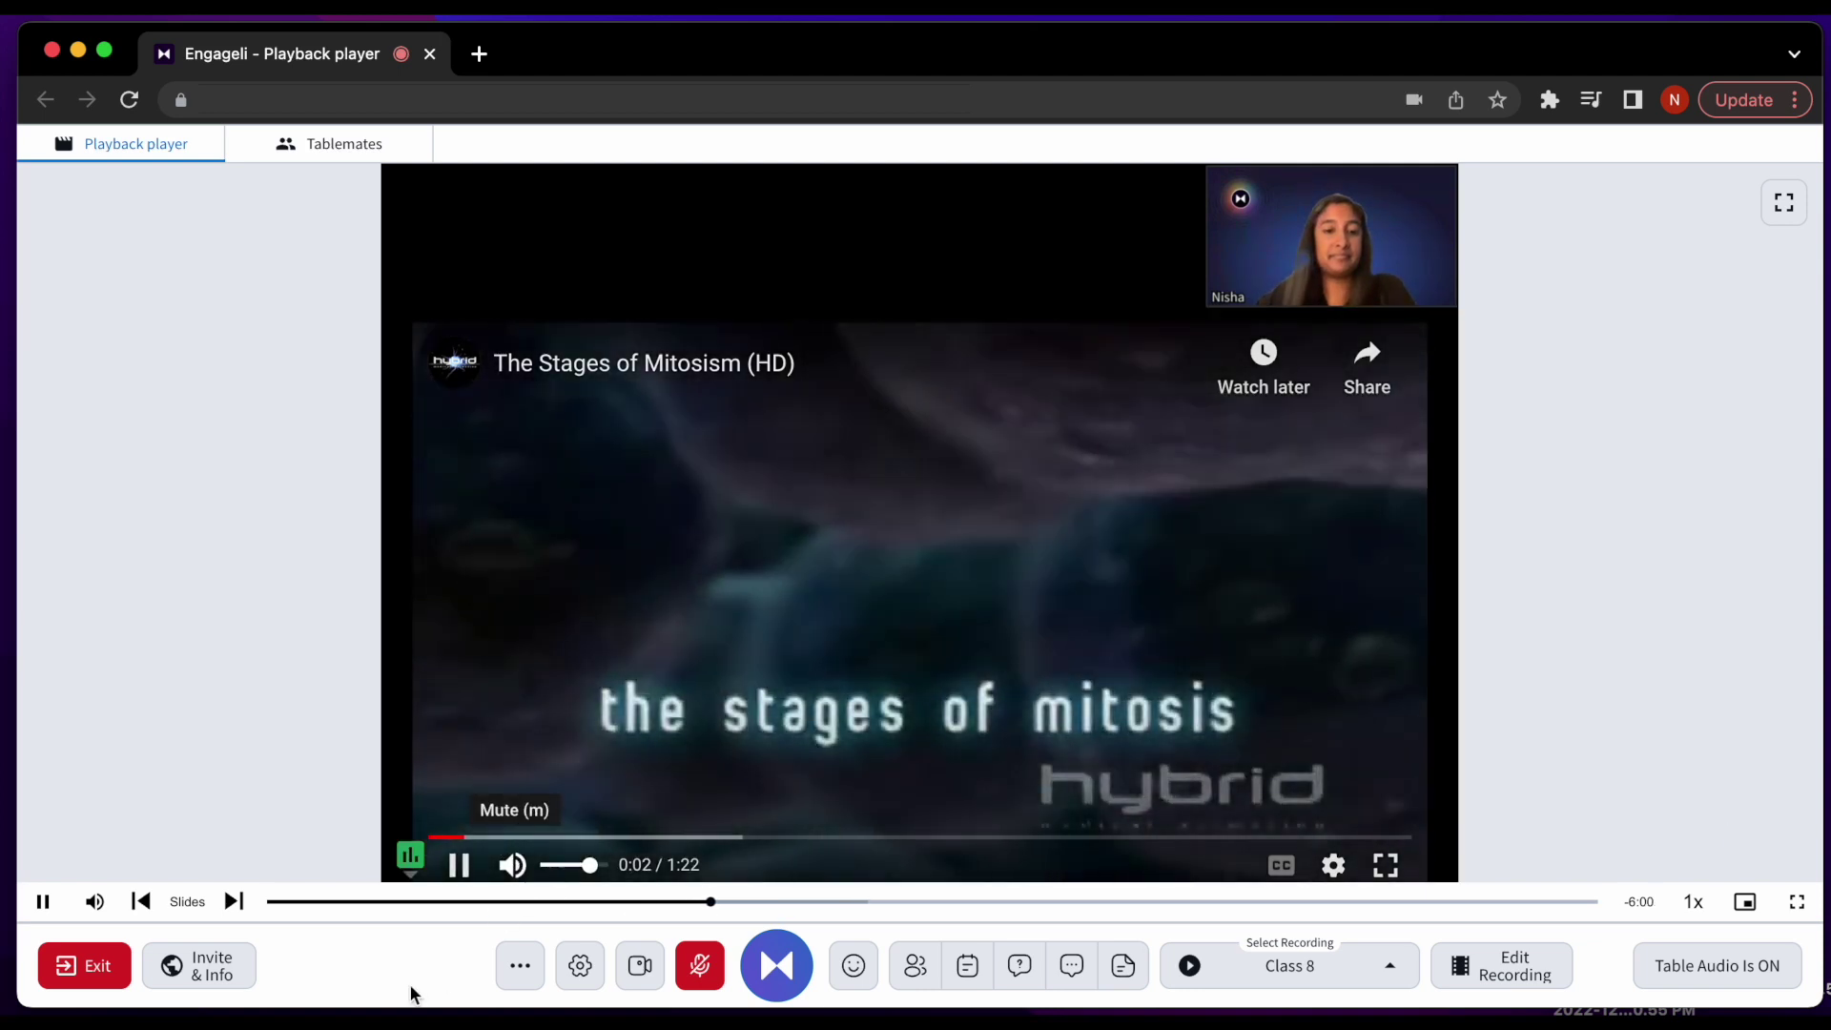